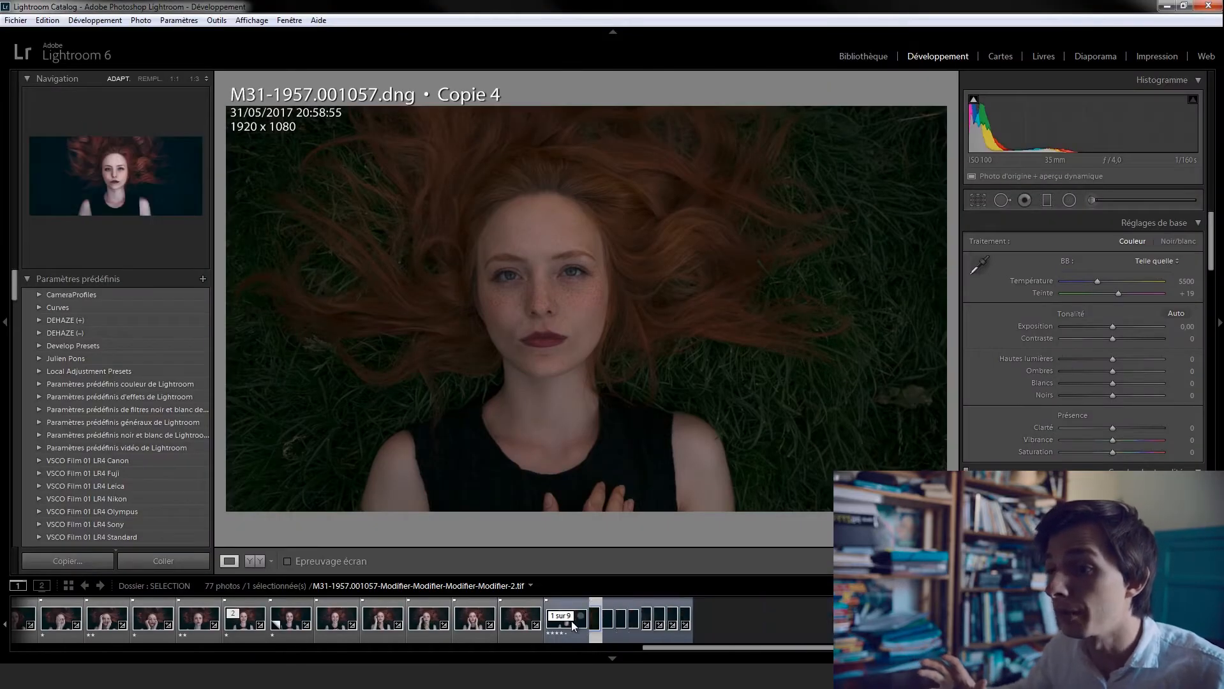
Cycle the photo info overlay and enlarge the image view by hiding the presets area and the filmstrip
key("i")
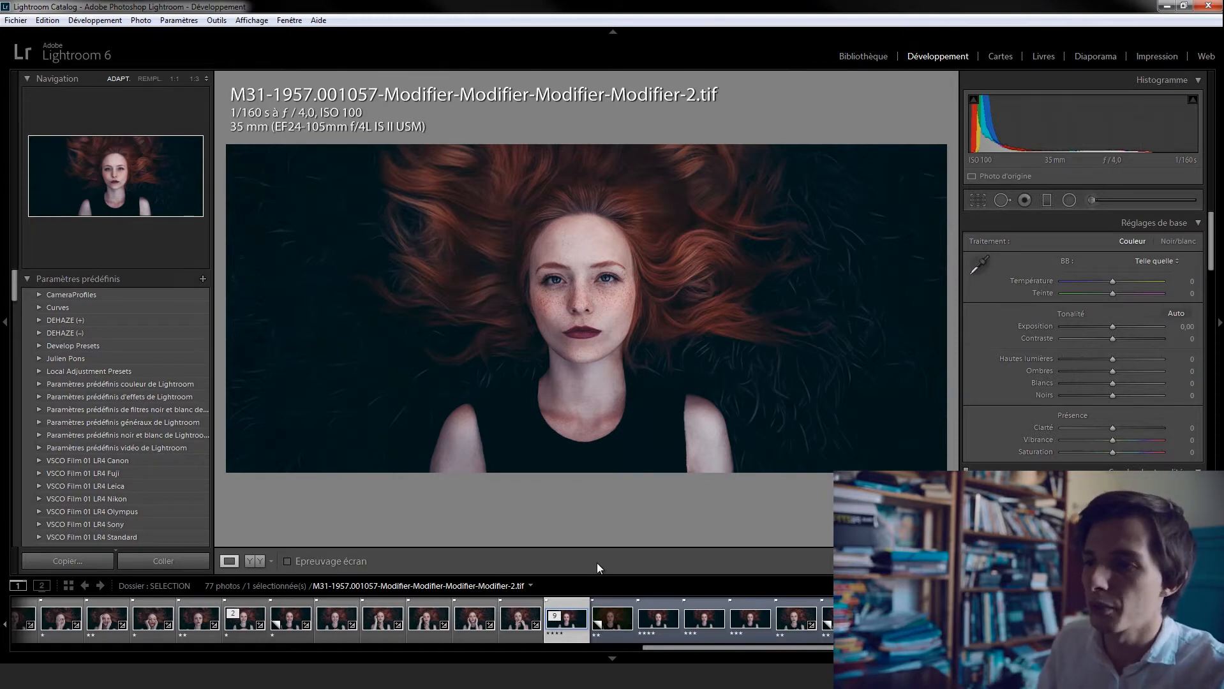
left_click(4, 433)
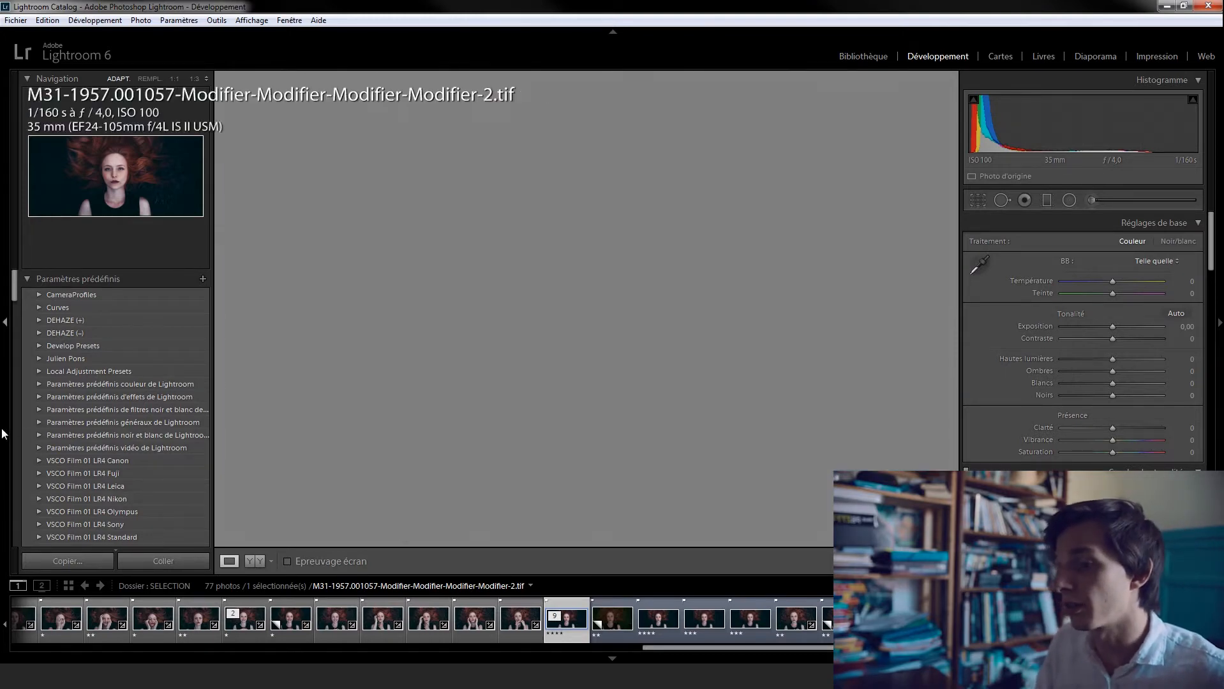
left_click(613, 659)
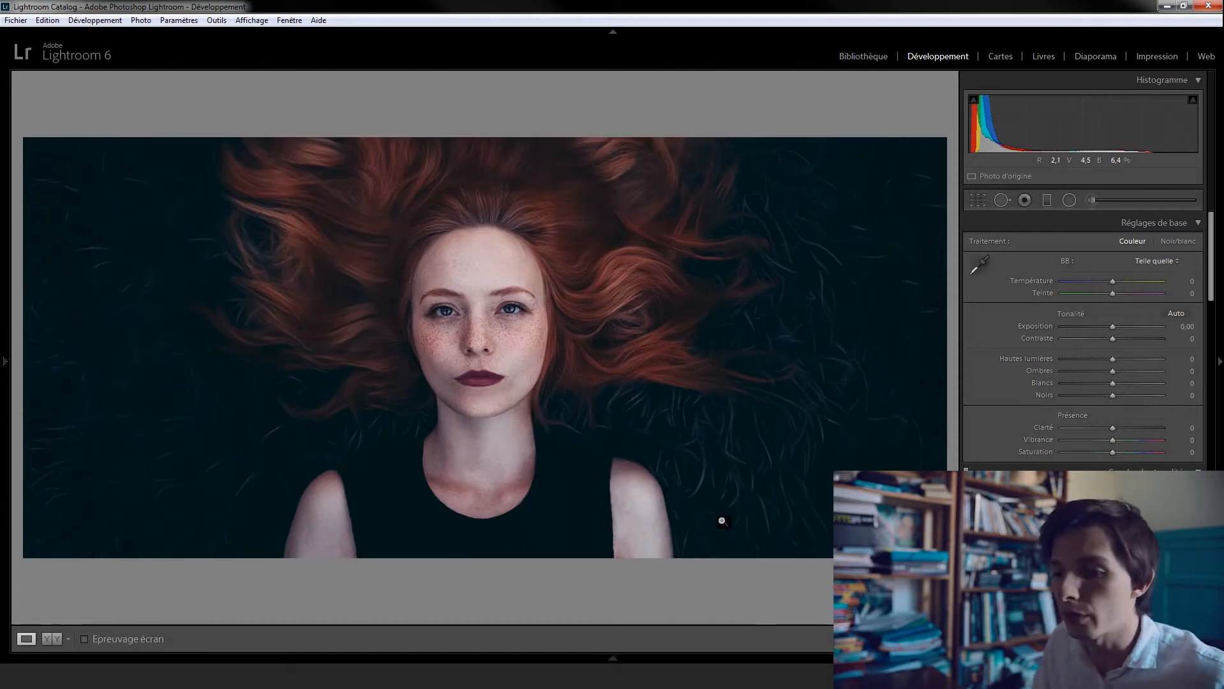
Compare the retouched portrait with the unedited raw photo, examining the framing, hair, skin and grass background
key("Right")
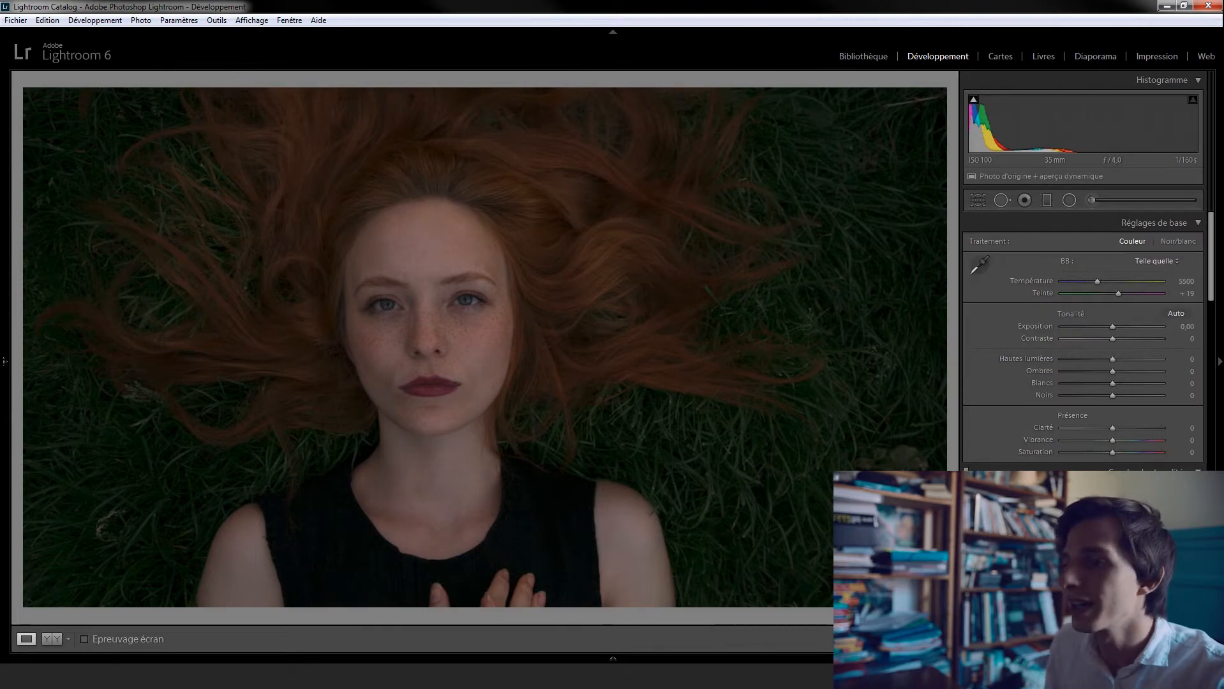
key("Right")
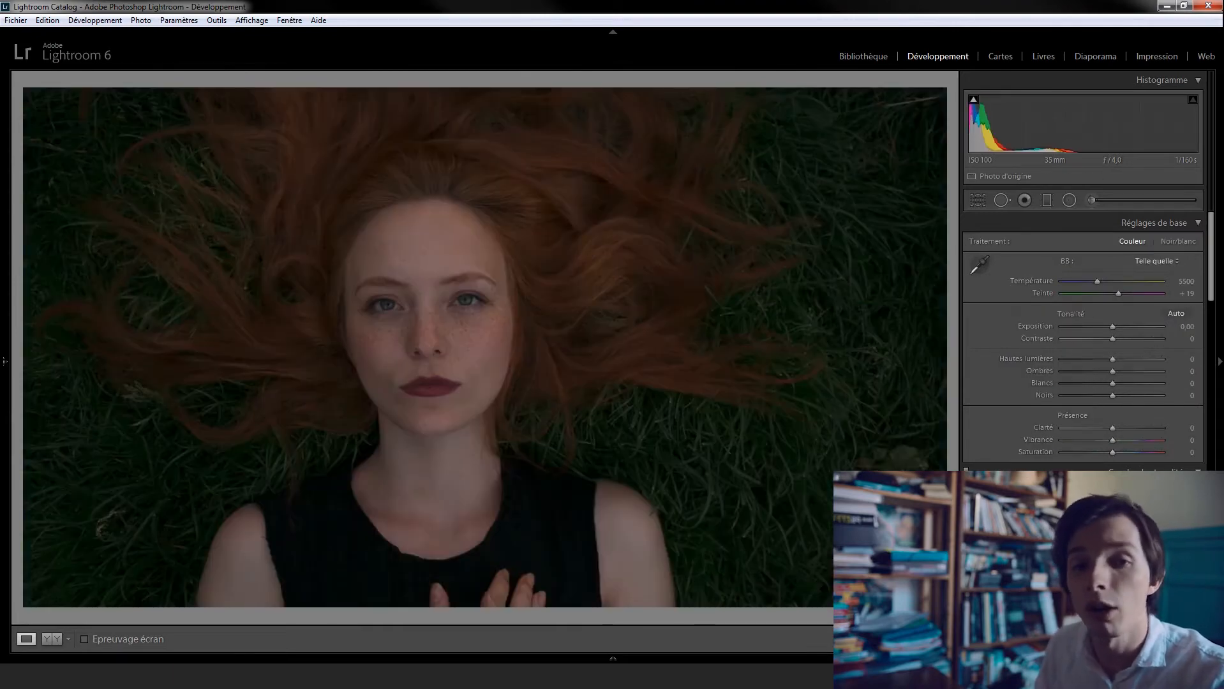
key("Right")
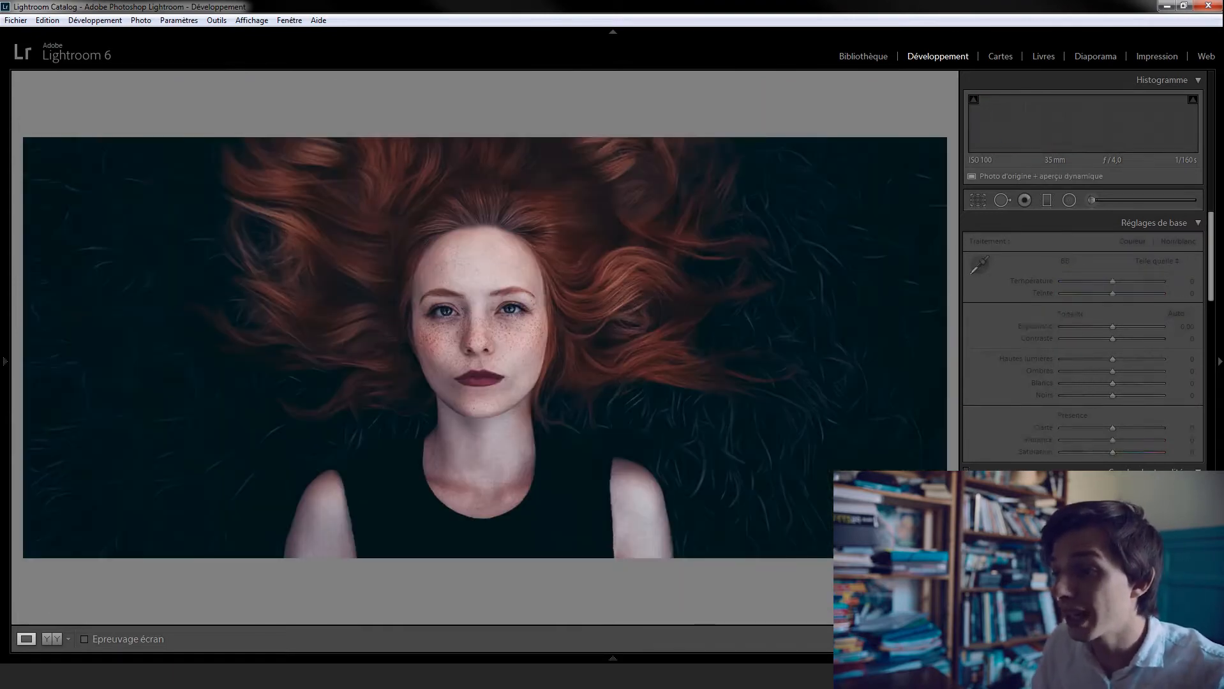
key("Left")
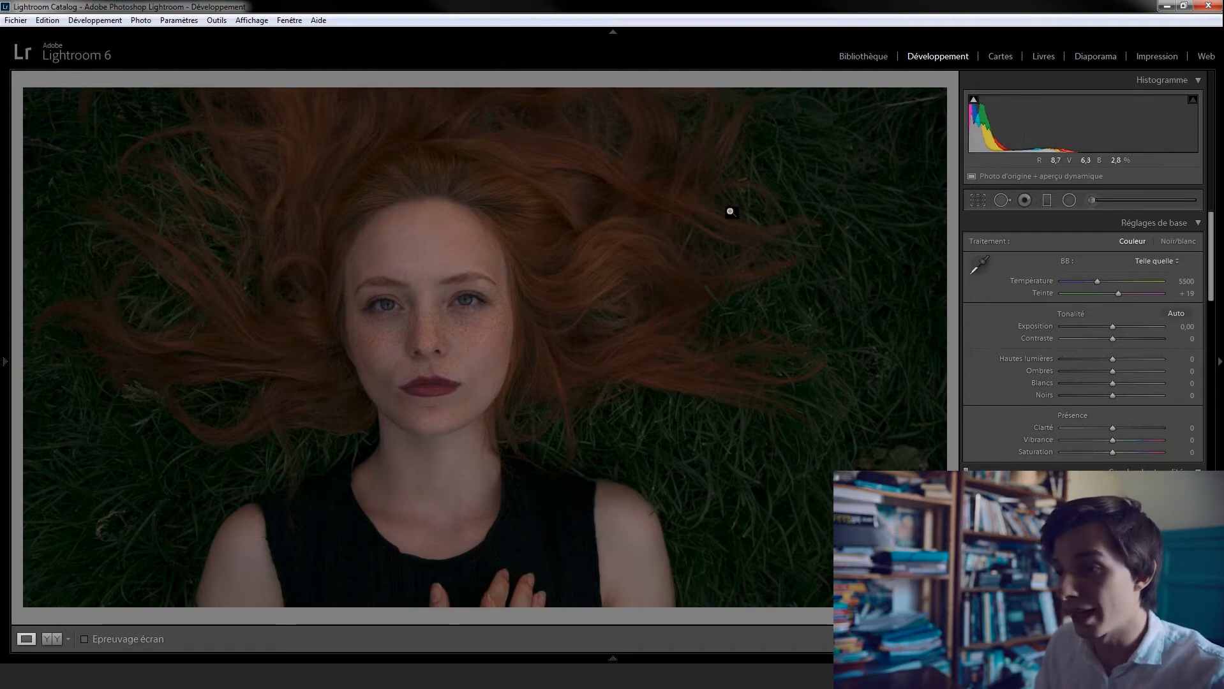
key("Right")
key("Left")
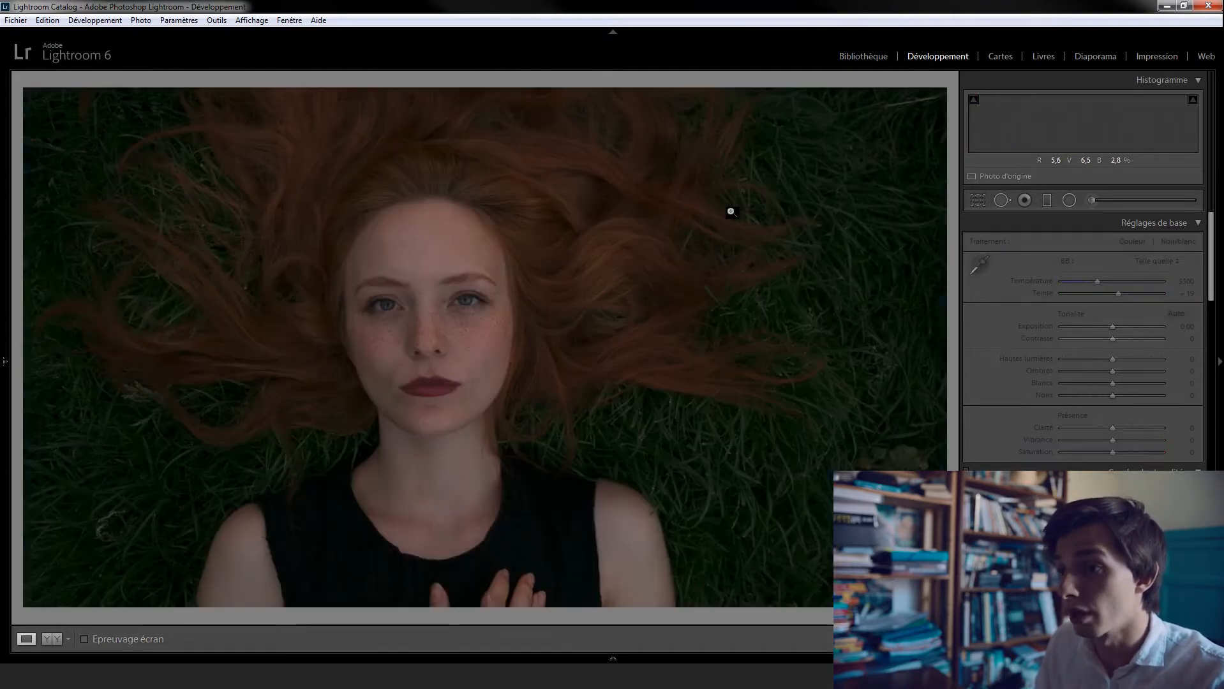
key("Right")
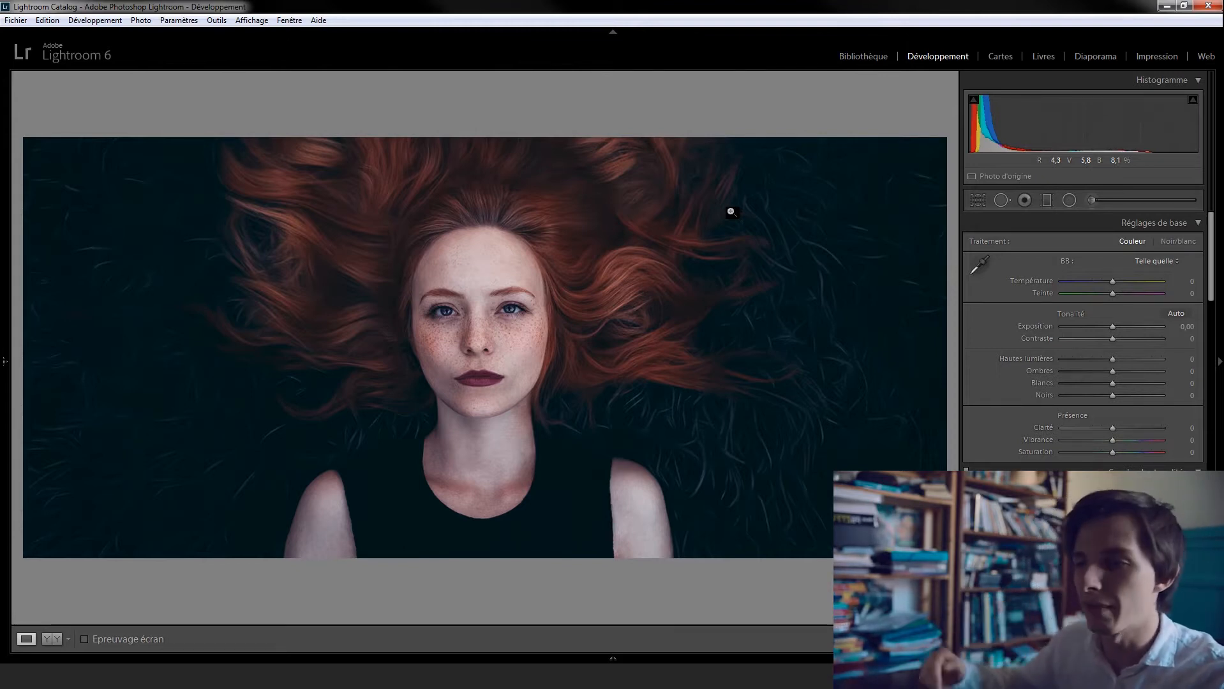
key("Right")
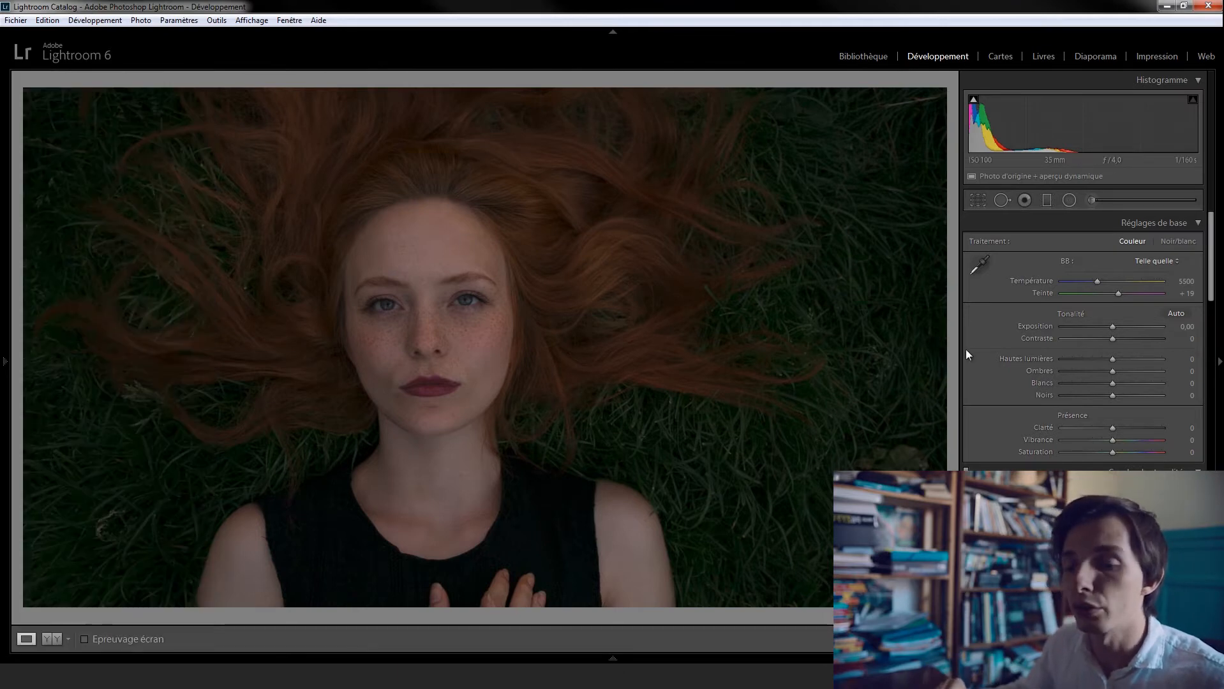
key("Right")
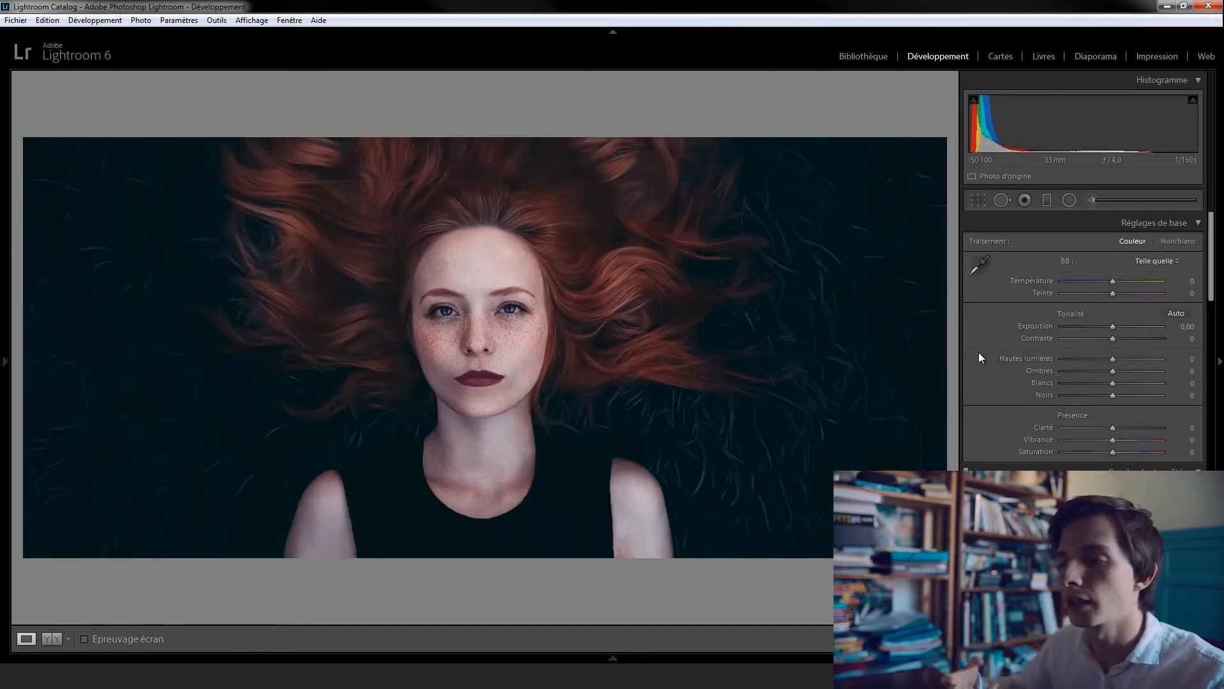
key("Left")
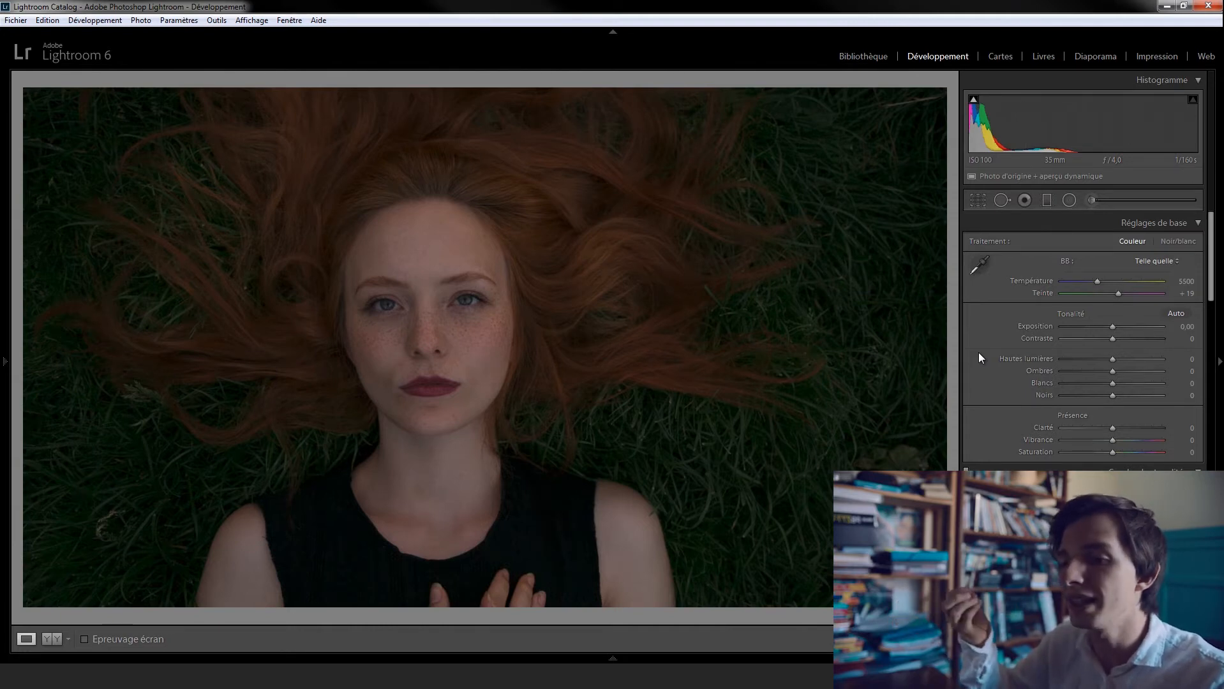
key("Right")
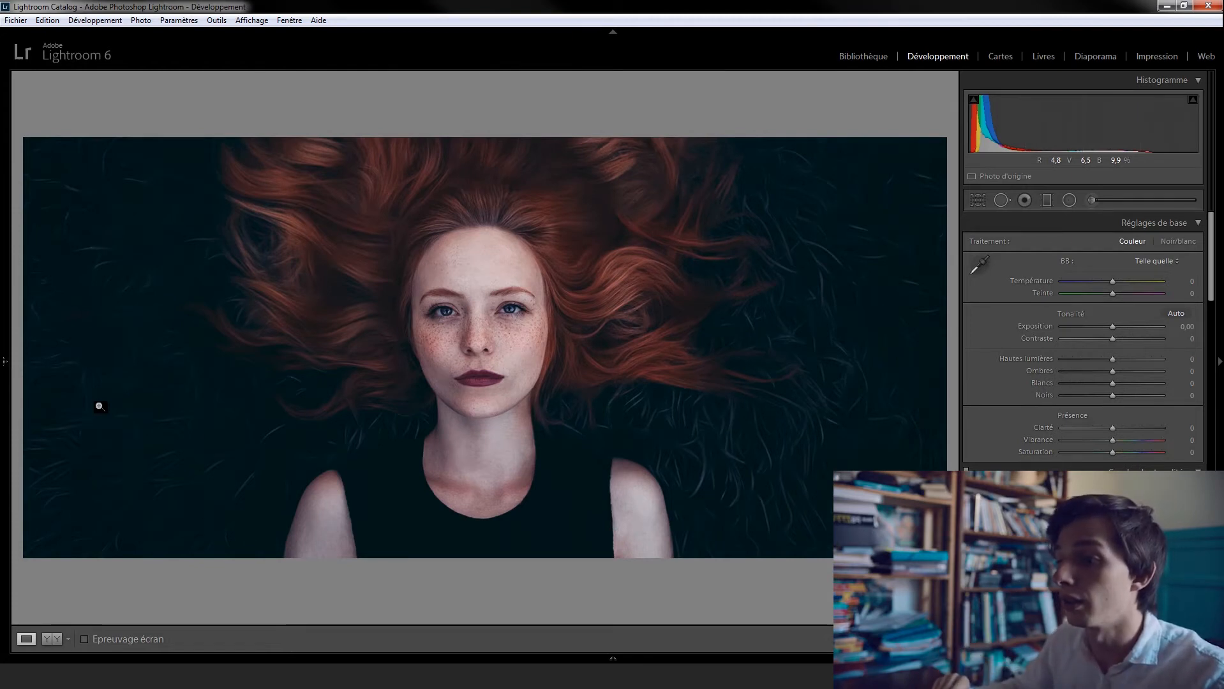
key("Right")
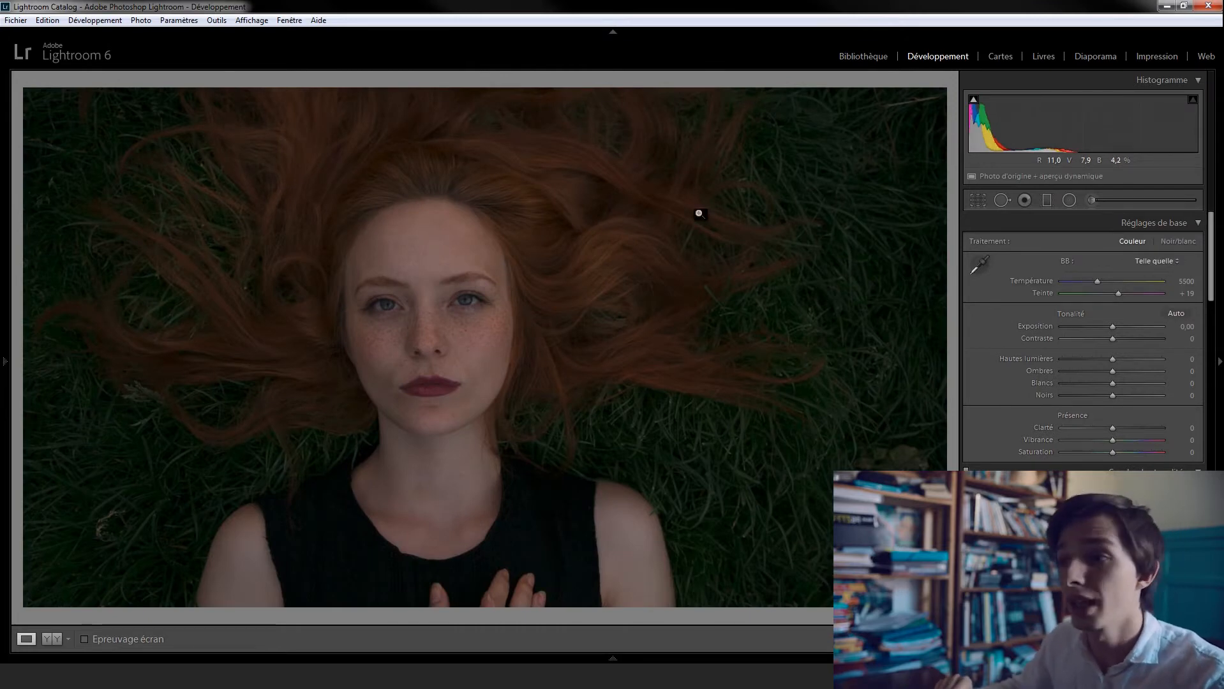
key("Right")
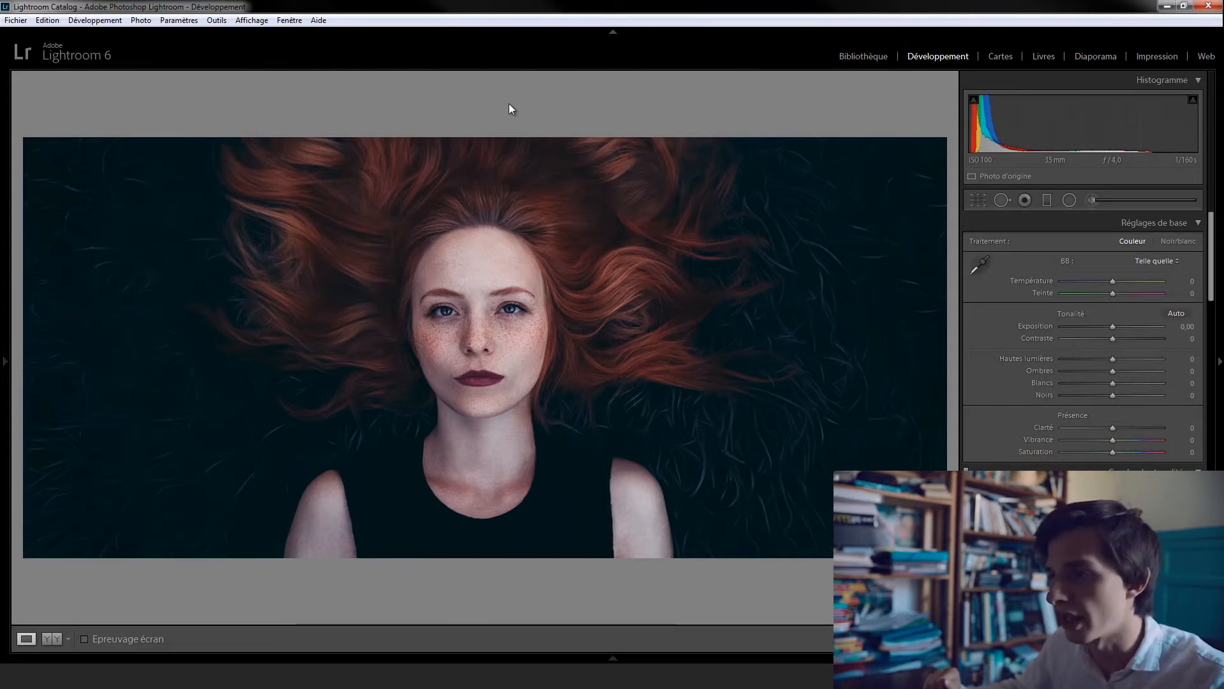
key("Right")
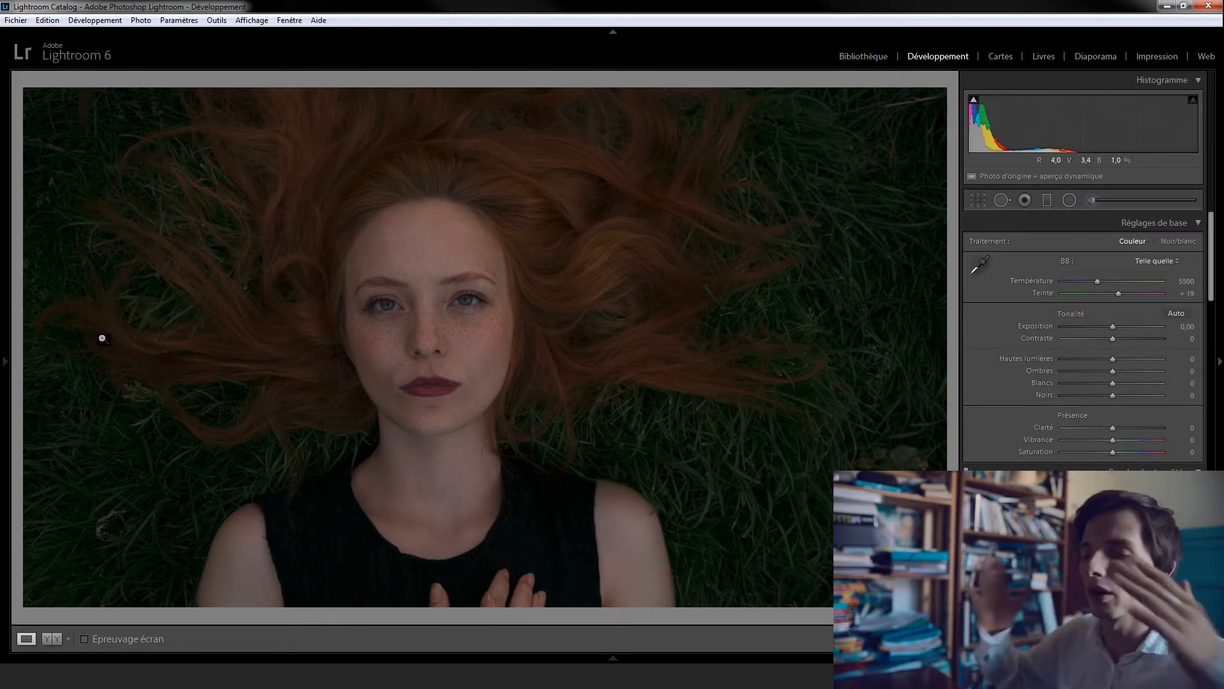
Try a slightly tighter crop of the unedited portrait from its left edge at the original aspect, and restore the full frame
left_click(977, 200)
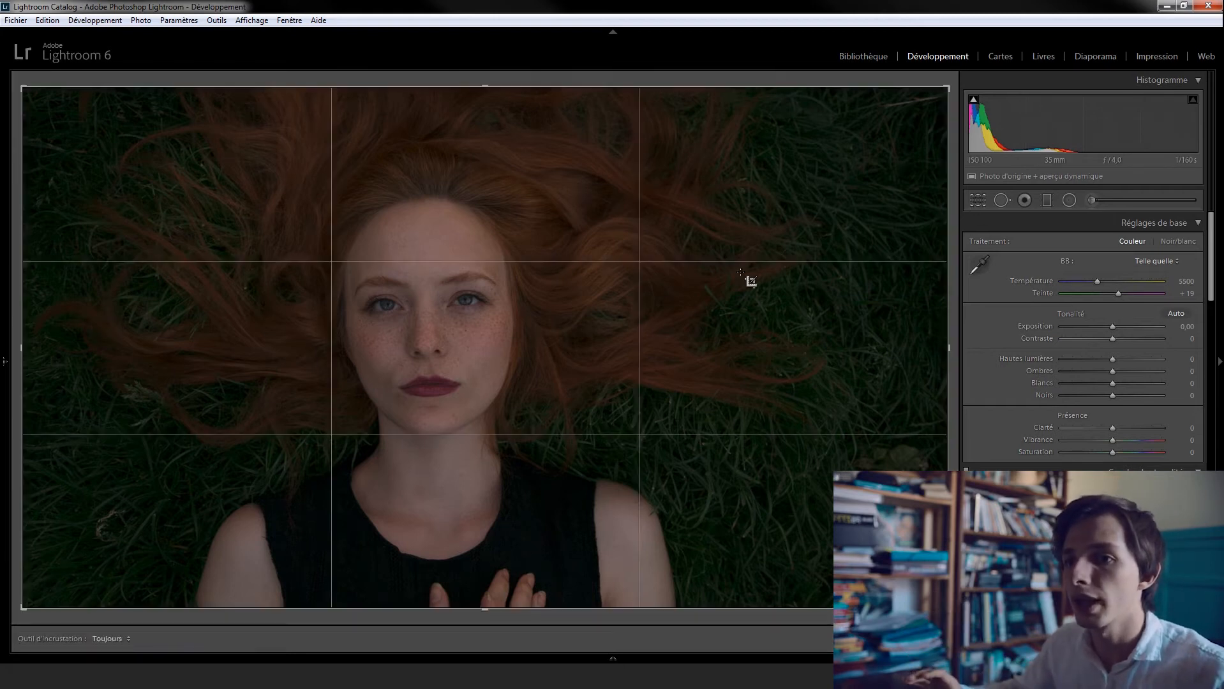
left_click_drag(18, 354, 49, 347)
key("Return")
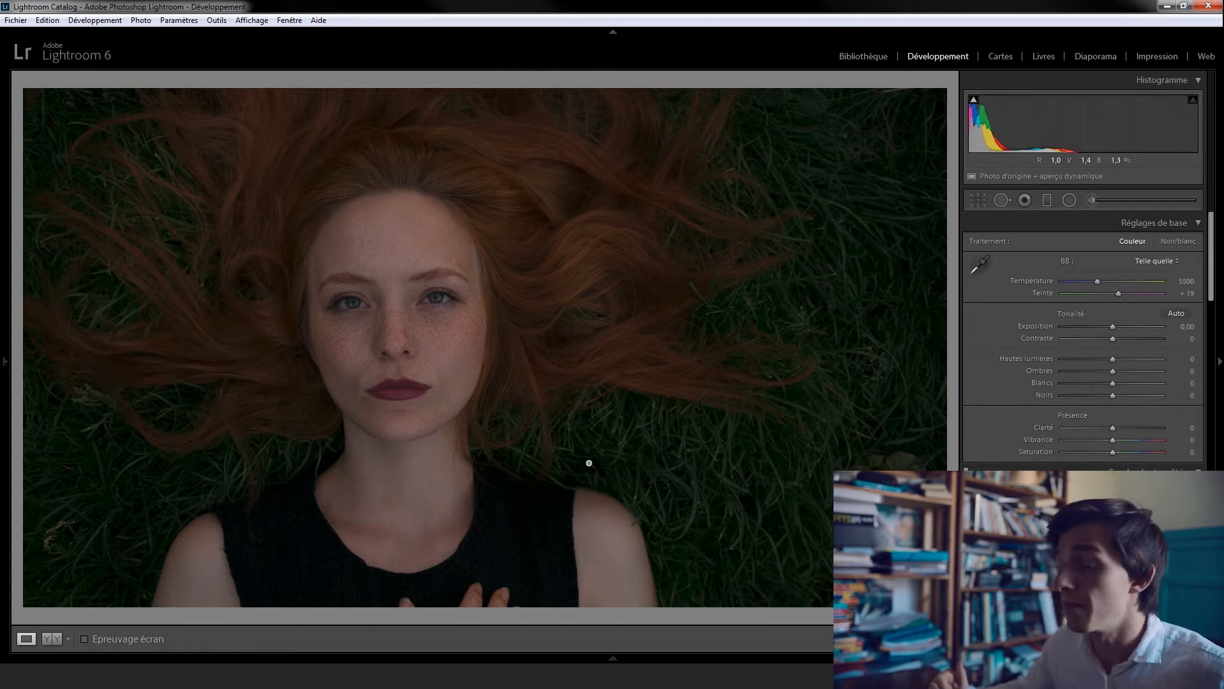
left_click(985, 200)
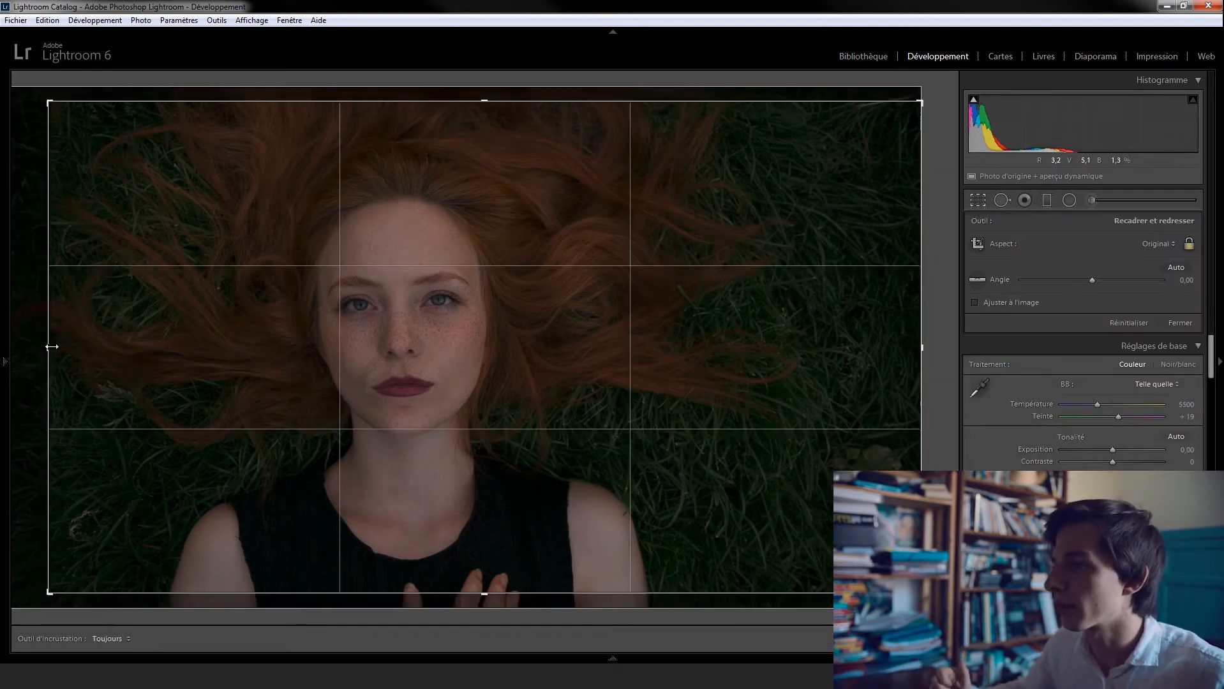
left_click_drag(50, 344, 14, 347)
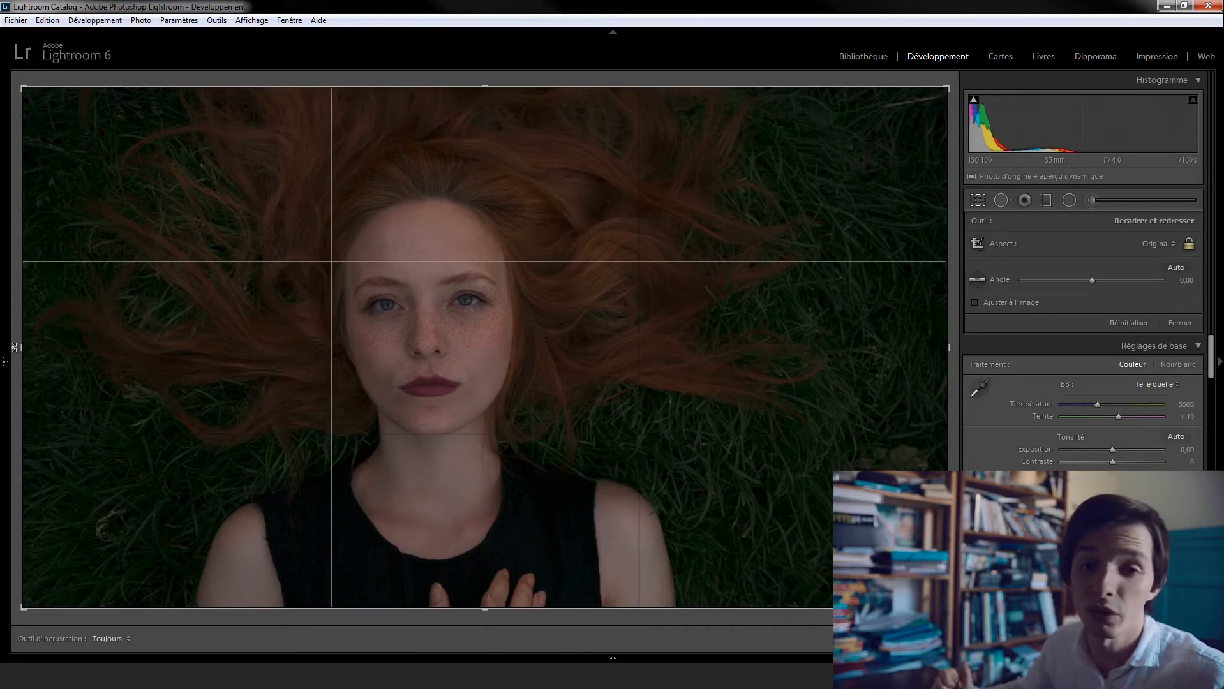
key("Return")
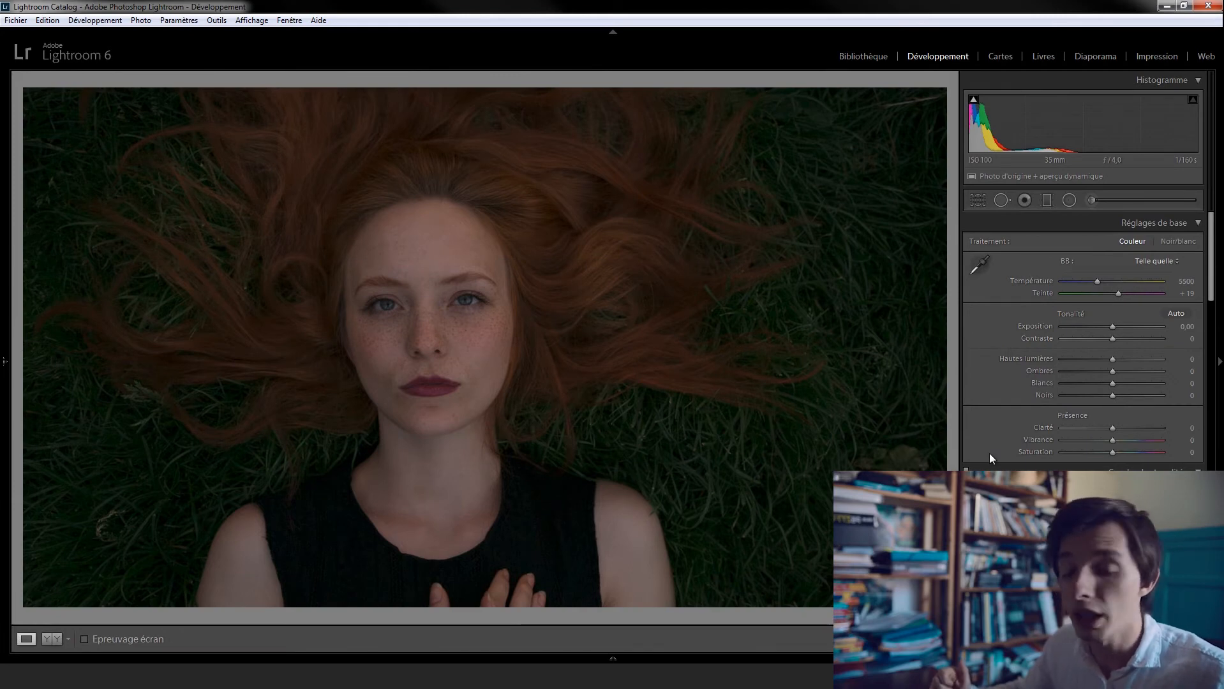
Try a manual lens distortion correction of +20 on the unedited portrait and undo it
scroll(988, 450, "down", 10)
scroll(985, 470, "down", 5)
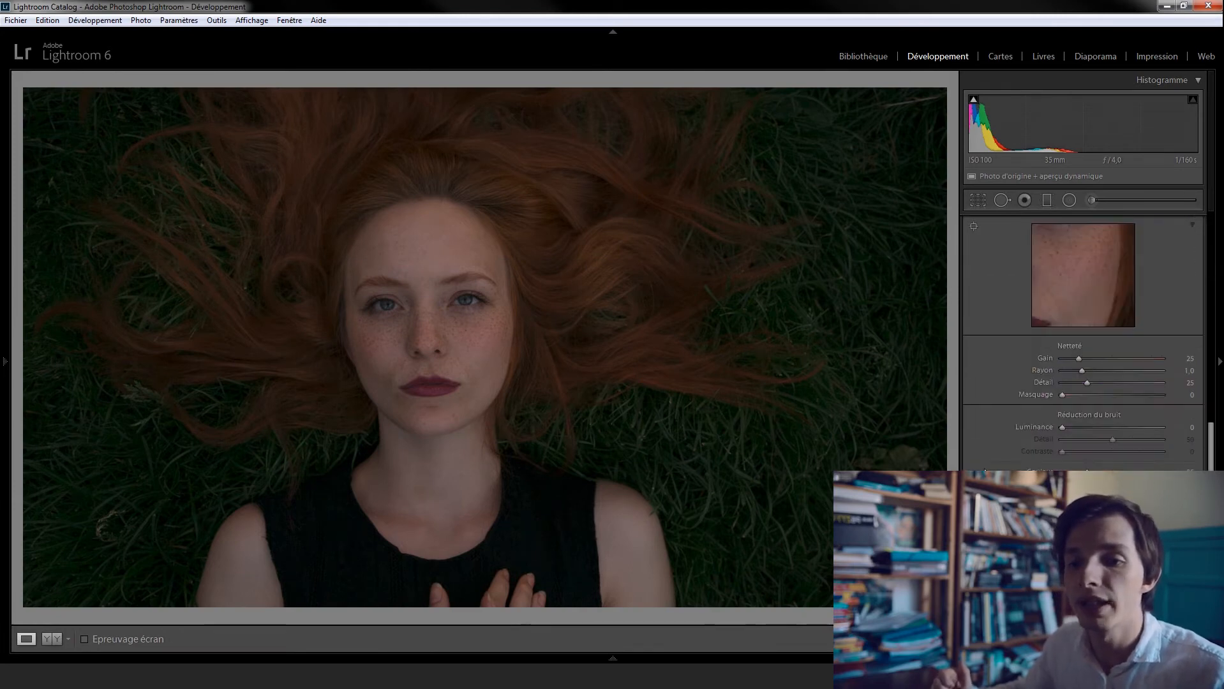
scroll(984, 470, "down", 3)
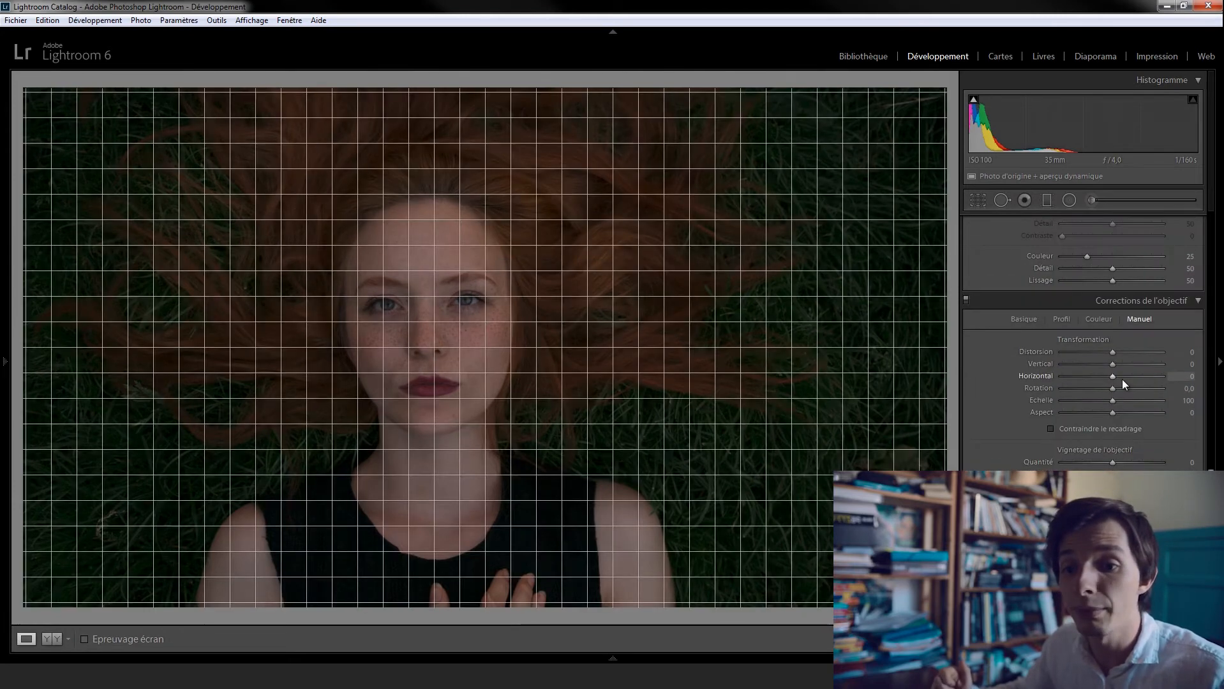
mouse_move(1122, 378)
left_click_drag(1111, 352, 1121, 353)
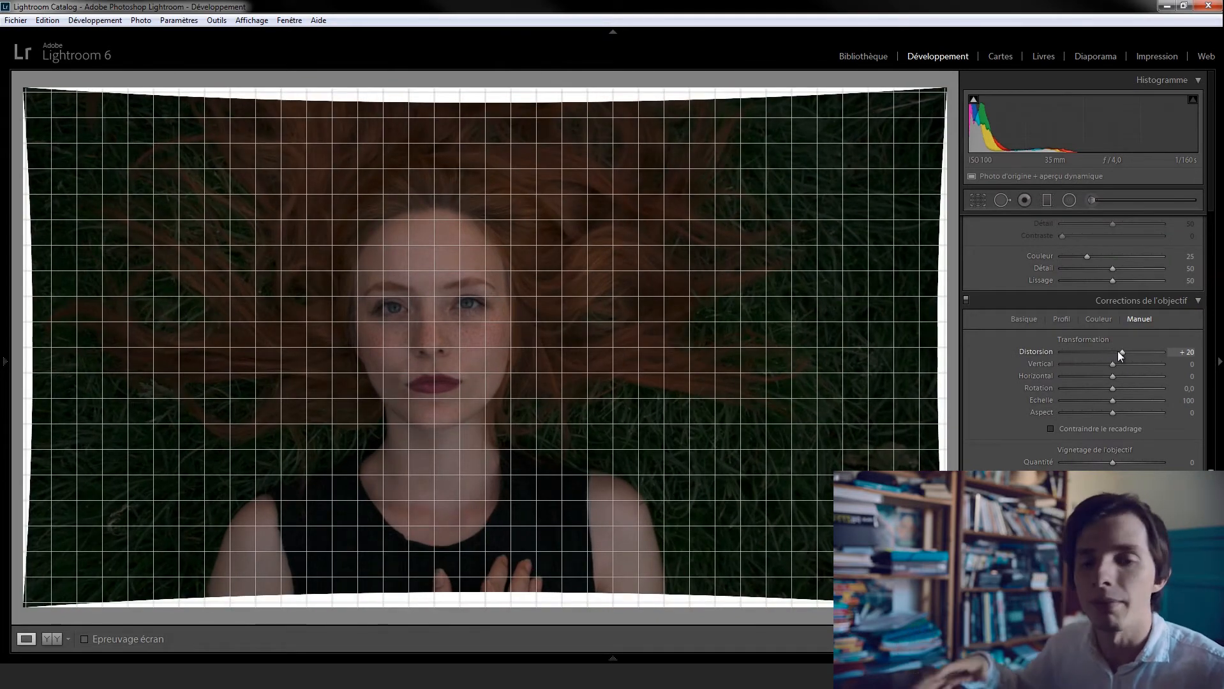
key("ctrl+z")
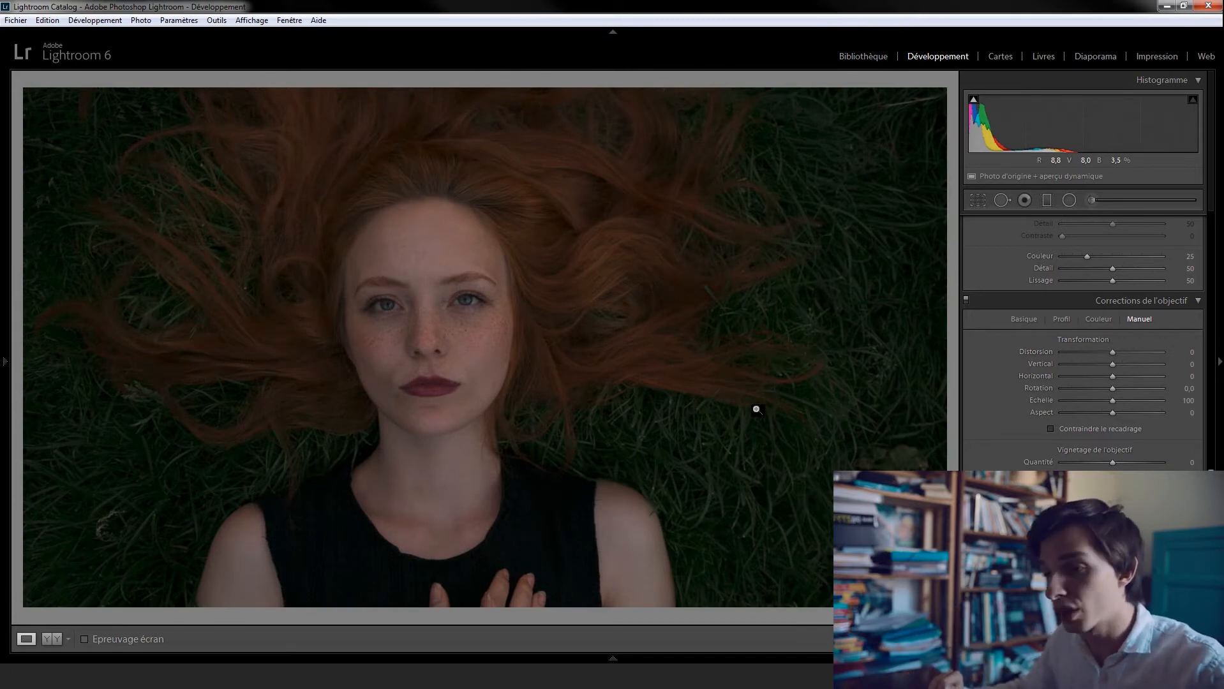
Compare the unedited and retouched portraits again, including a close look at the fingers along the original's lower edge
key("Right")
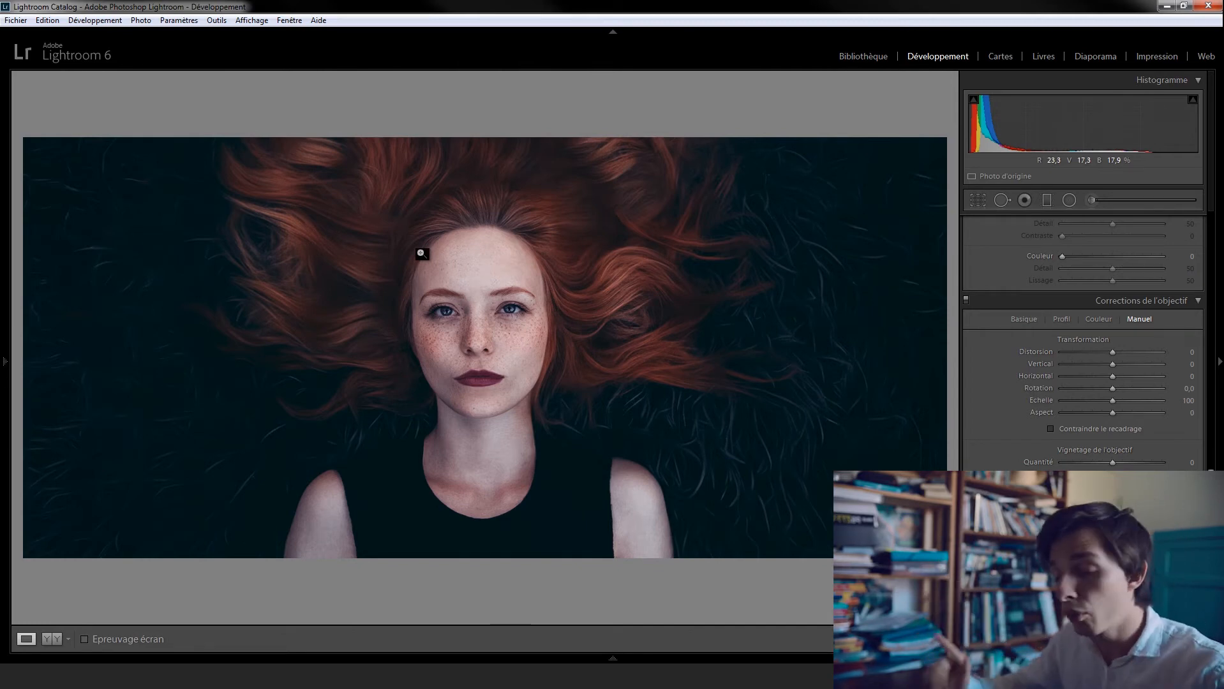
key("backslash")
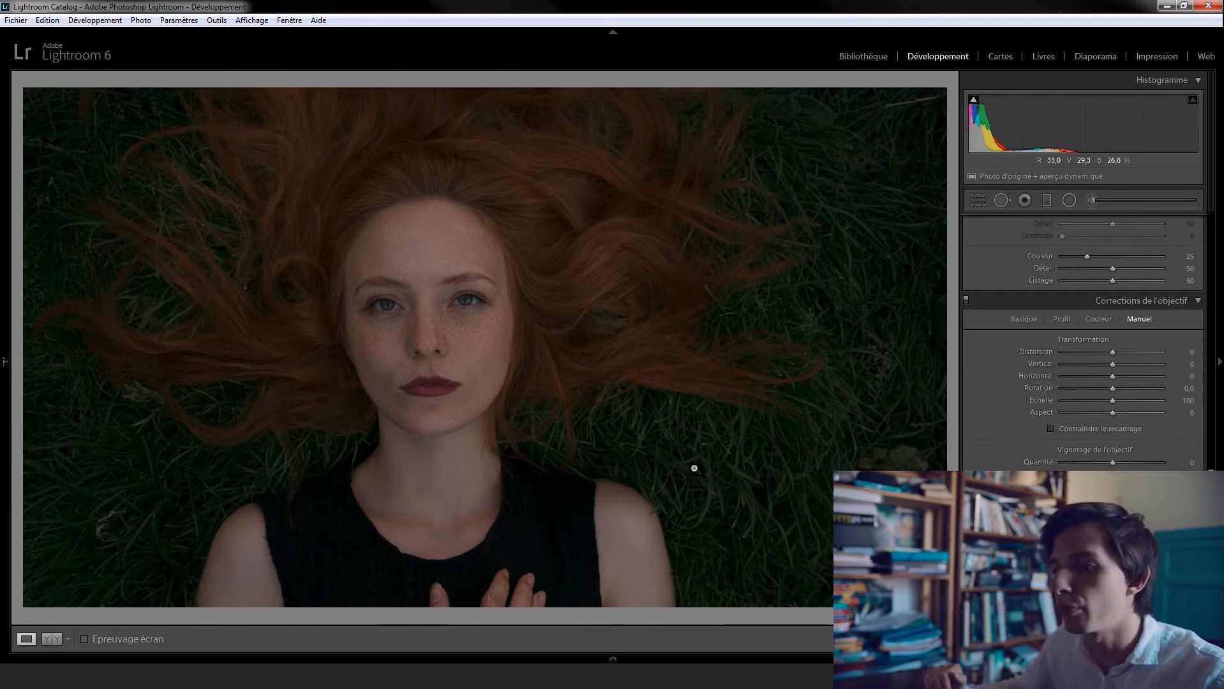
key("Right")
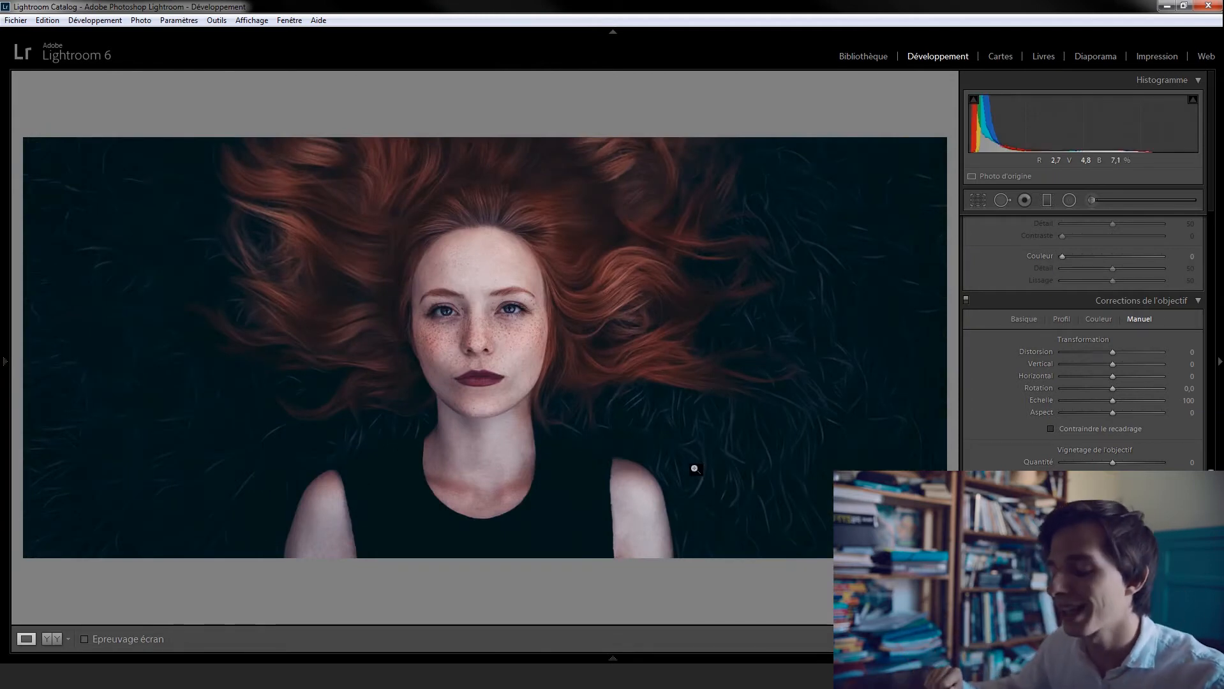
key("Right")
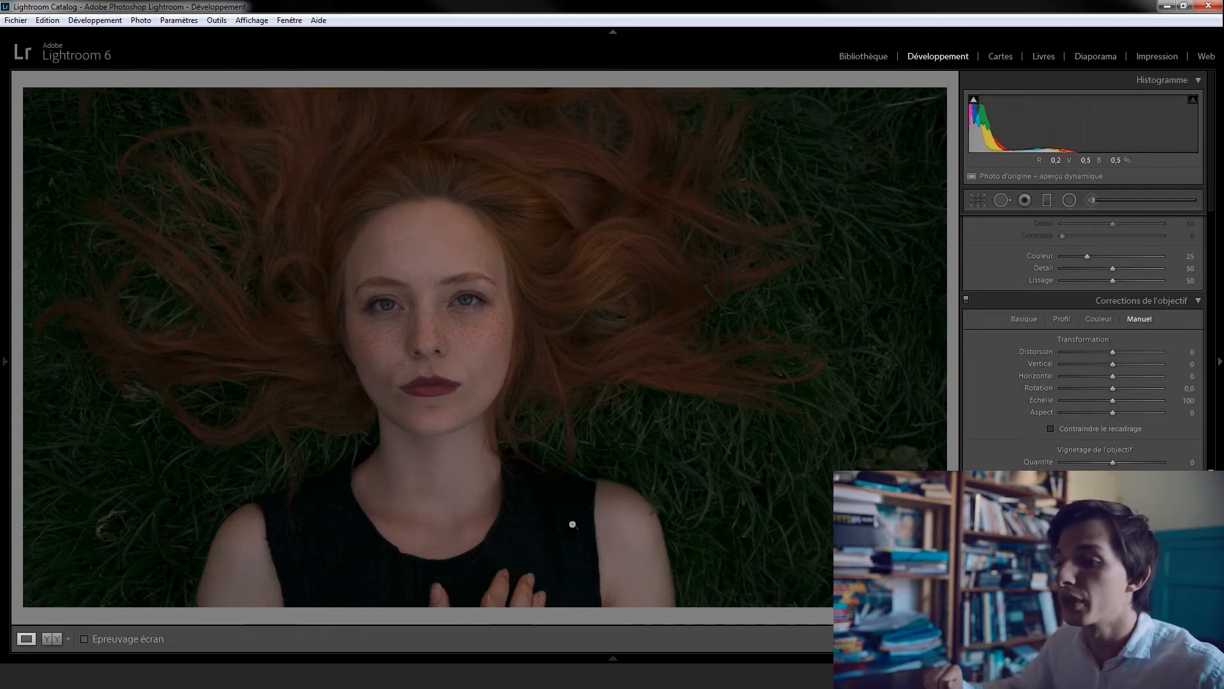
left_click(492, 577)
left_click_drag(510, 574, 519, 492)
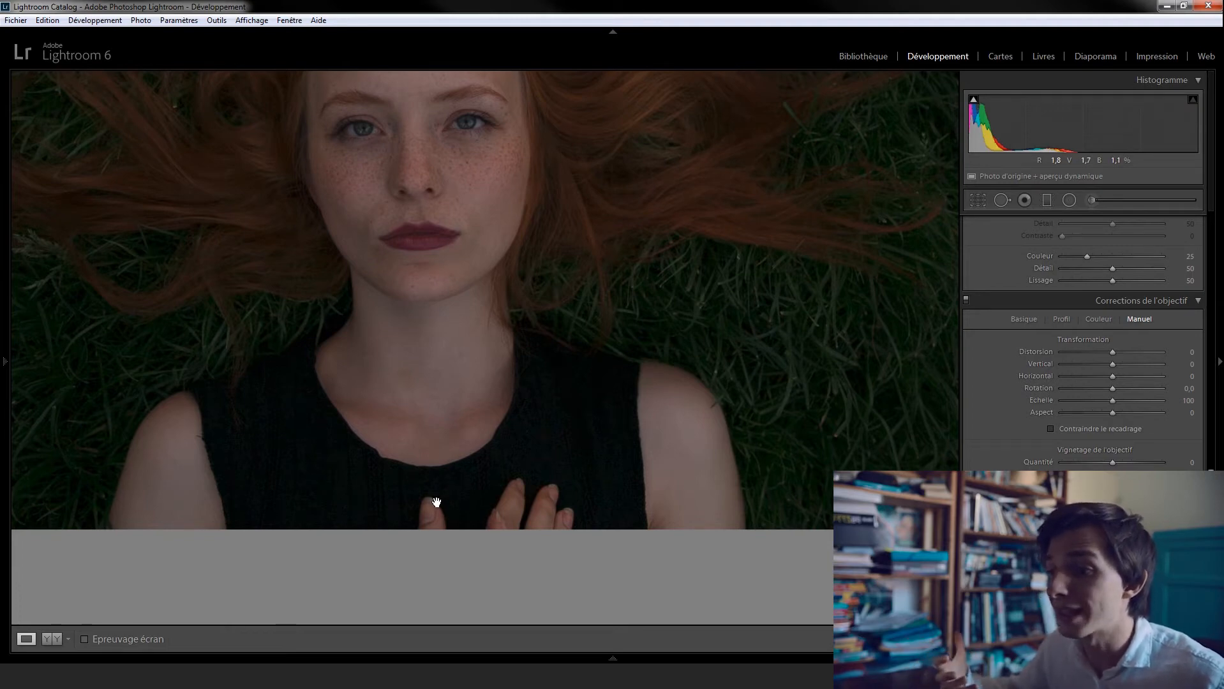
left_click(501, 497)
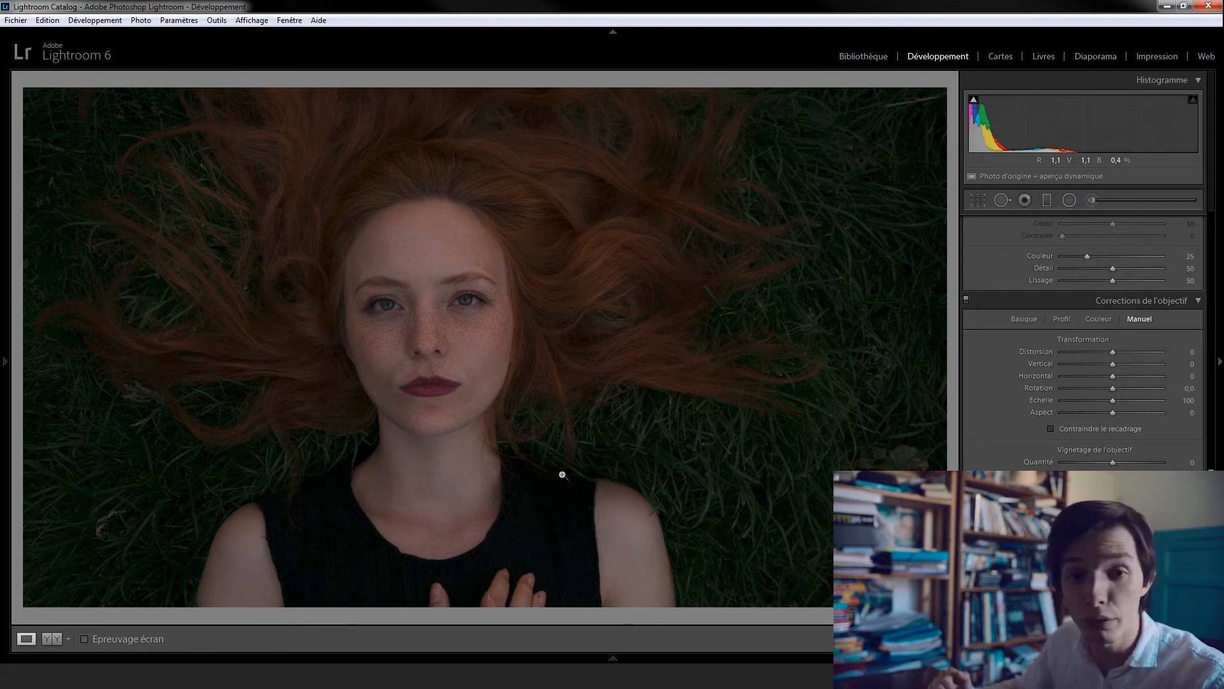
key("Right")
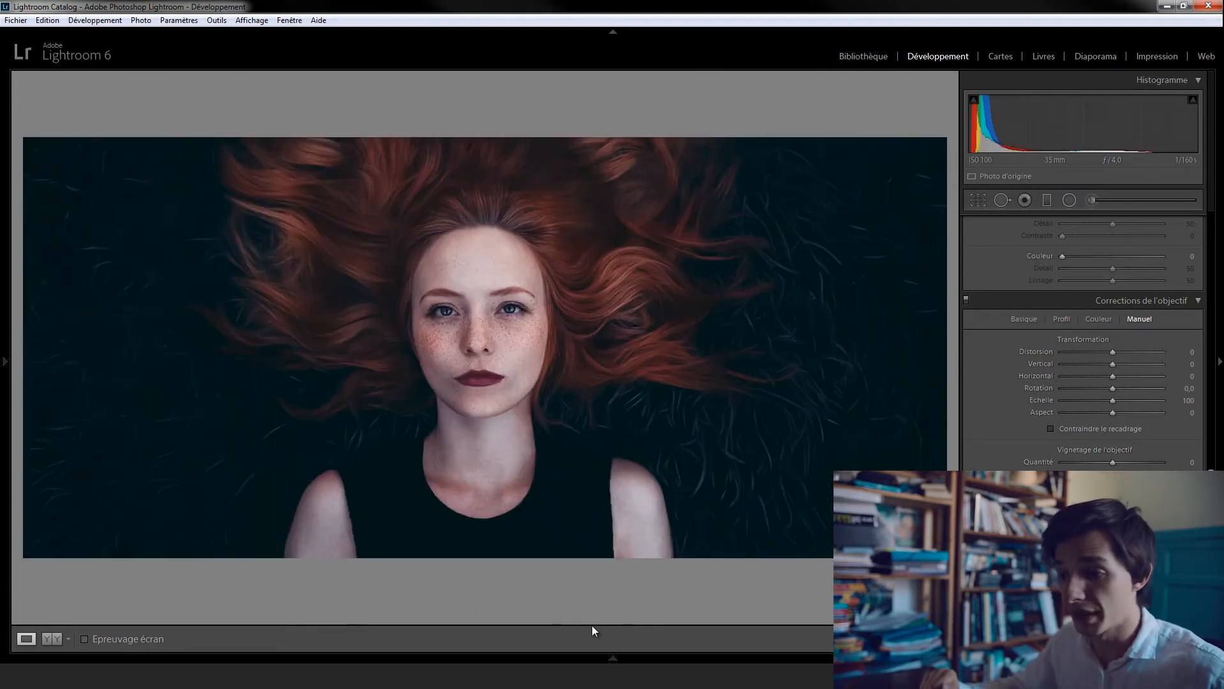
key("Right")
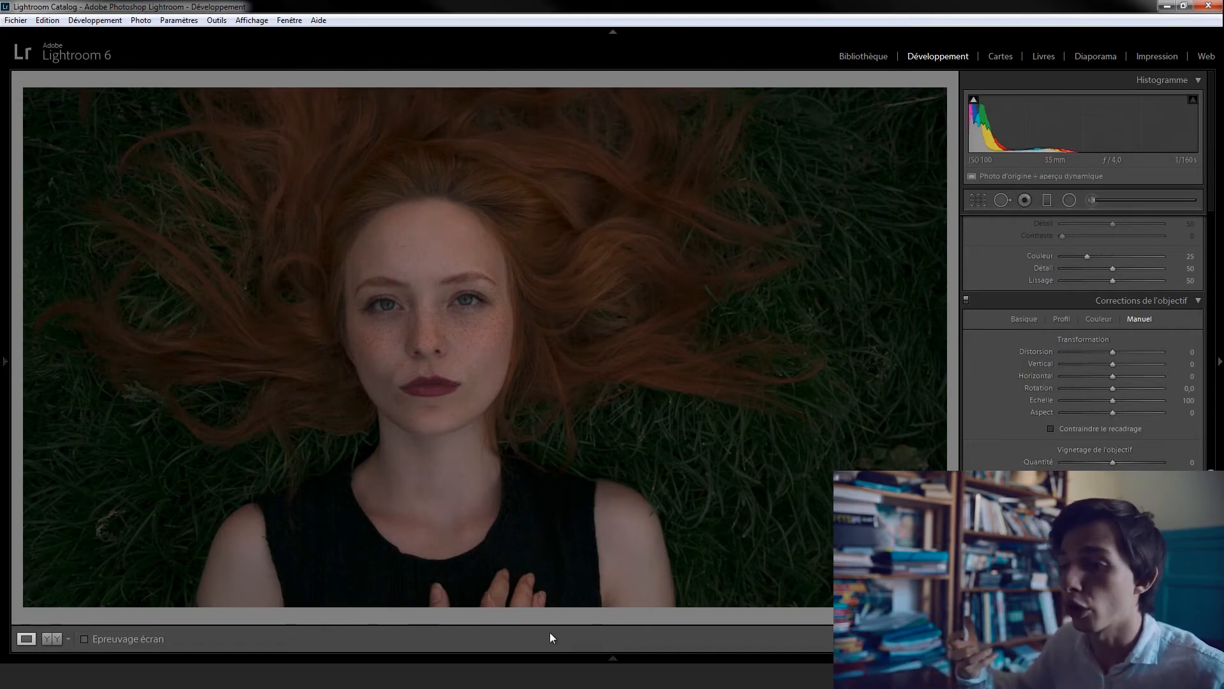
key("Right")
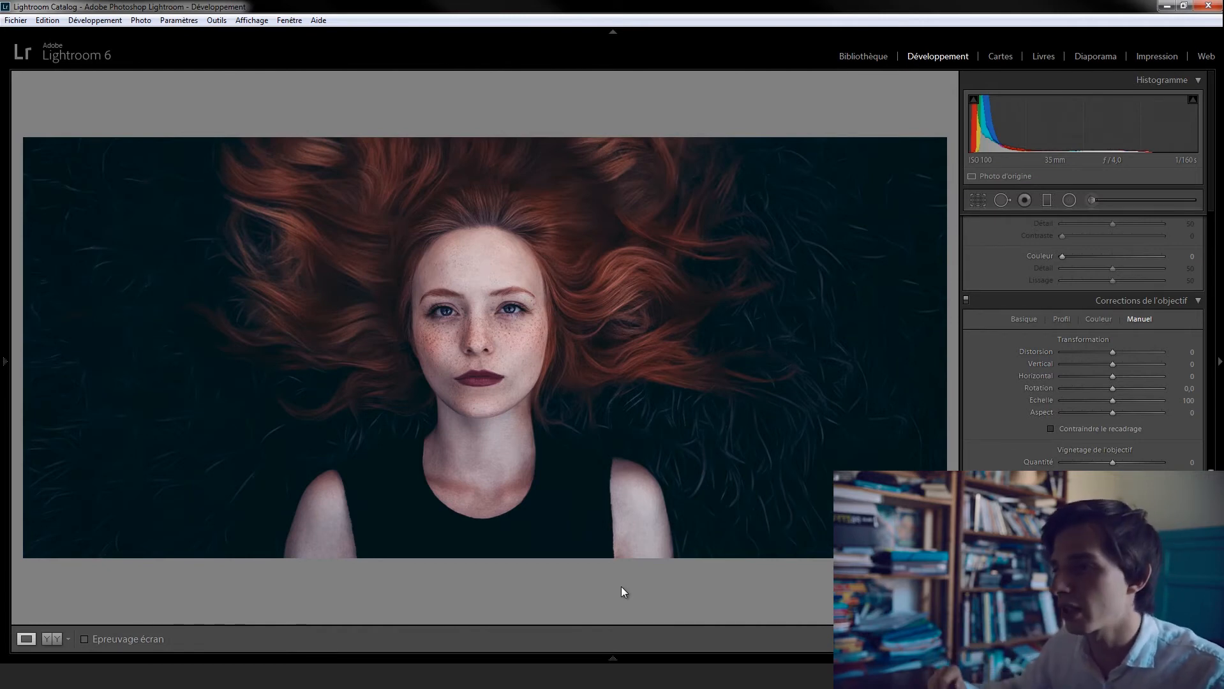
key("Right")
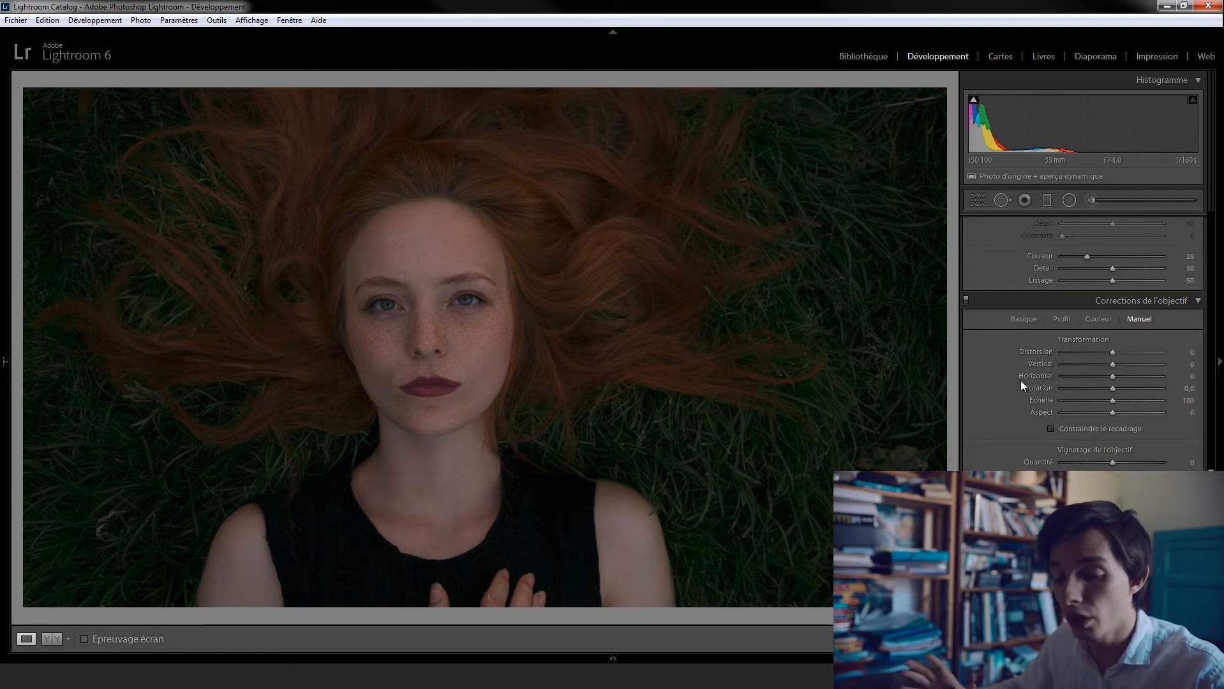
Compare the raw and retouched portraits once more, and switch to Photoshop to examine the retouched version's face and hair
key("Right")
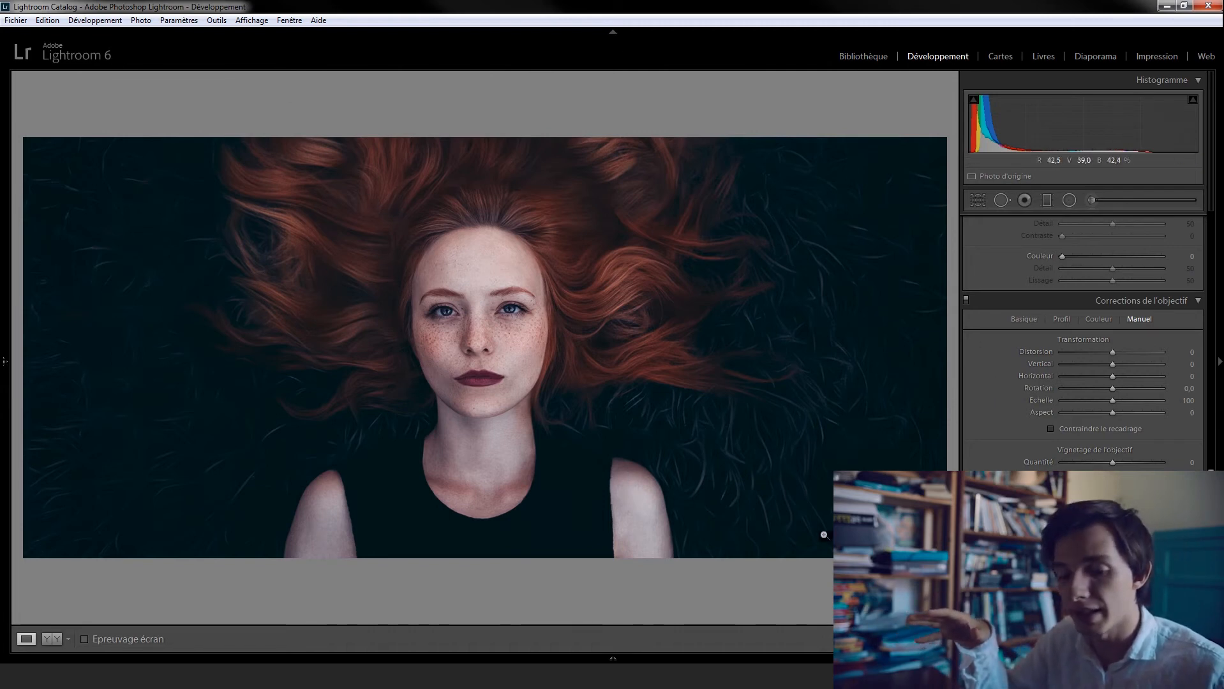
key("Left")
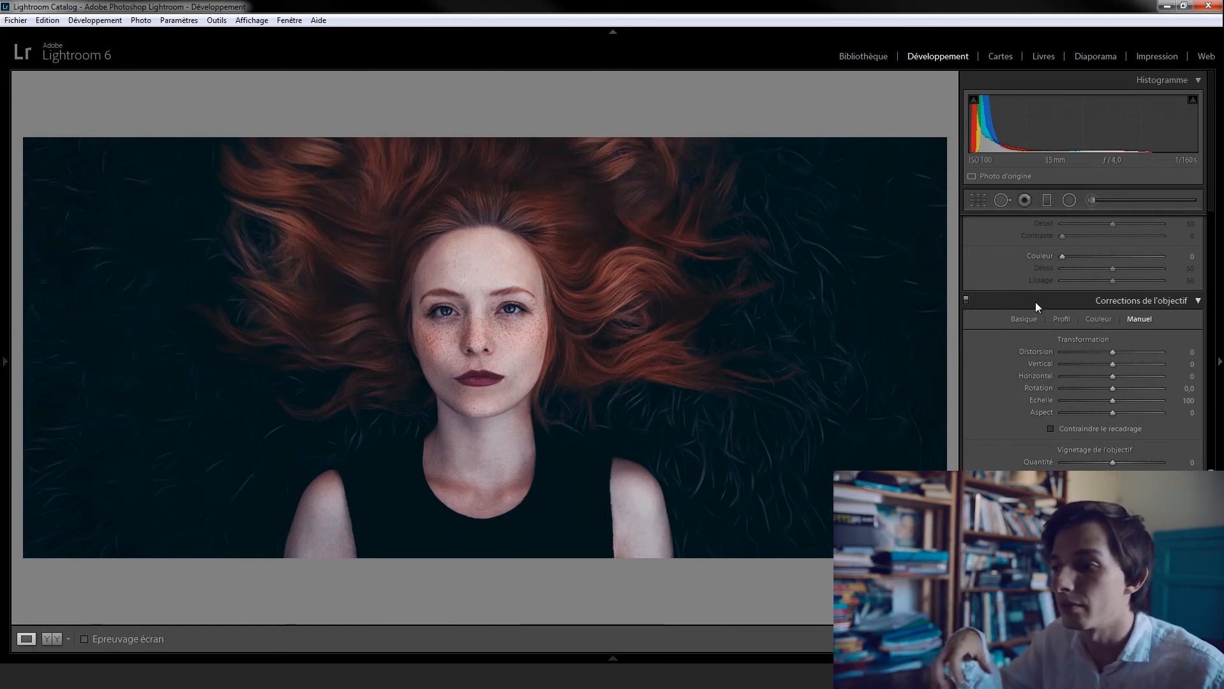
key("alt+Tab")
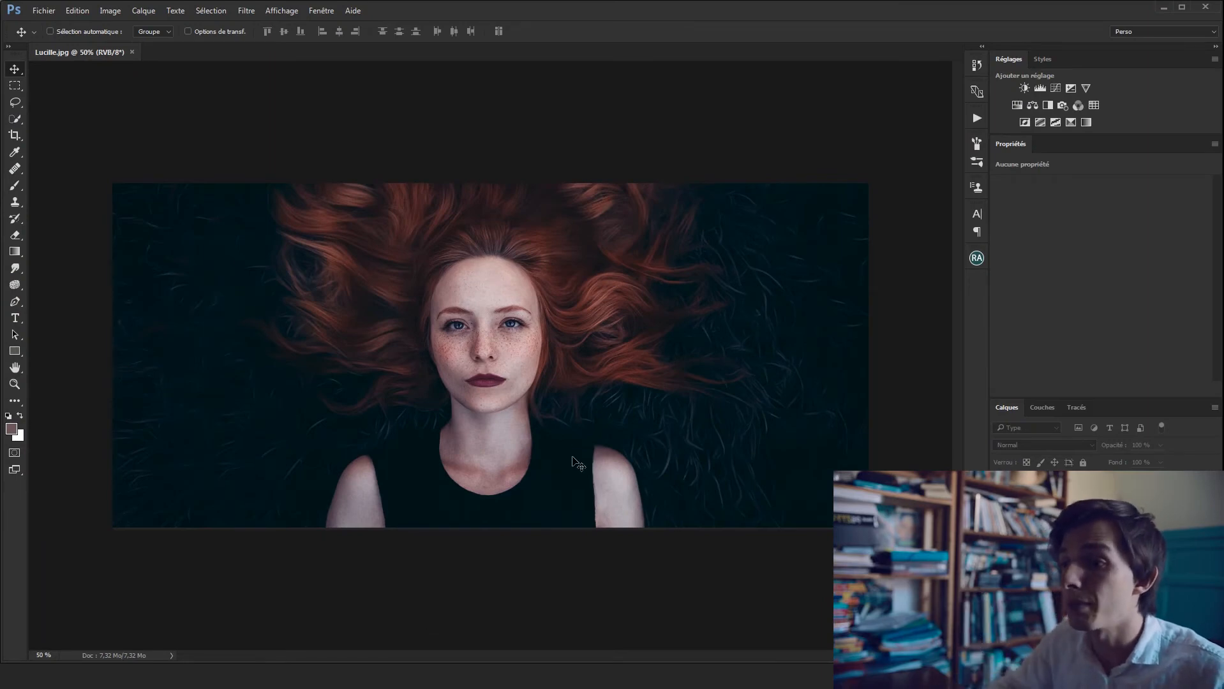
left_click_drag(490, 277, 518, 285)
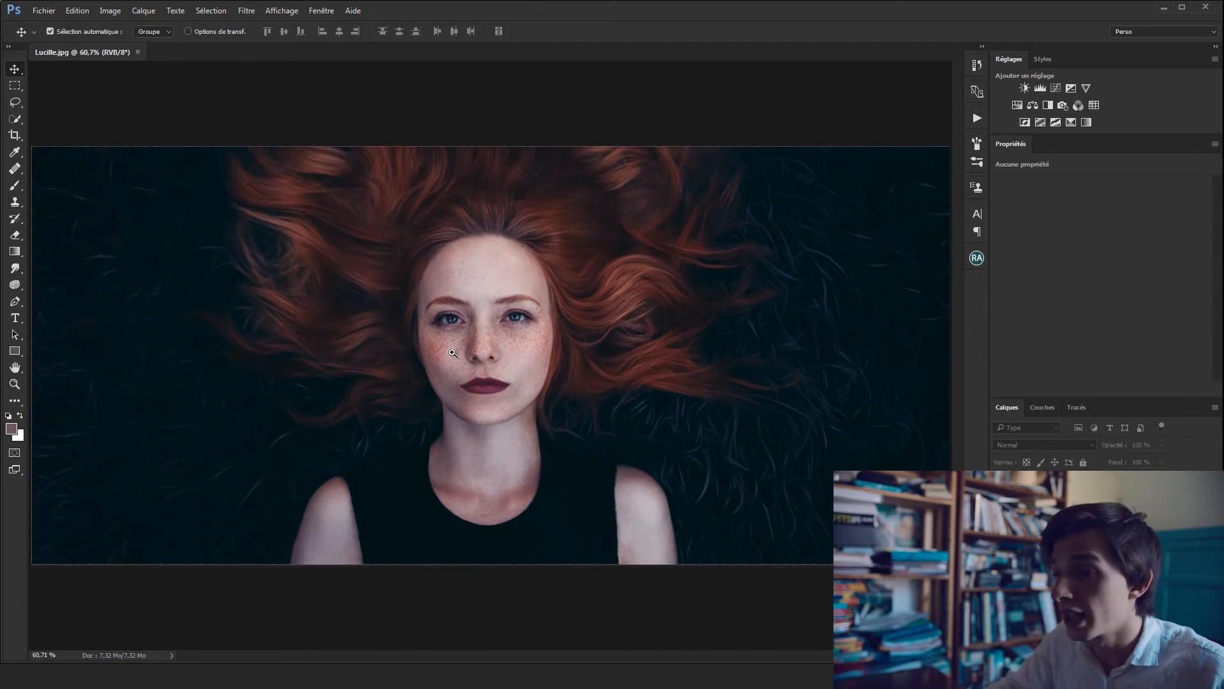
scroll(450, 351, "up", 2)
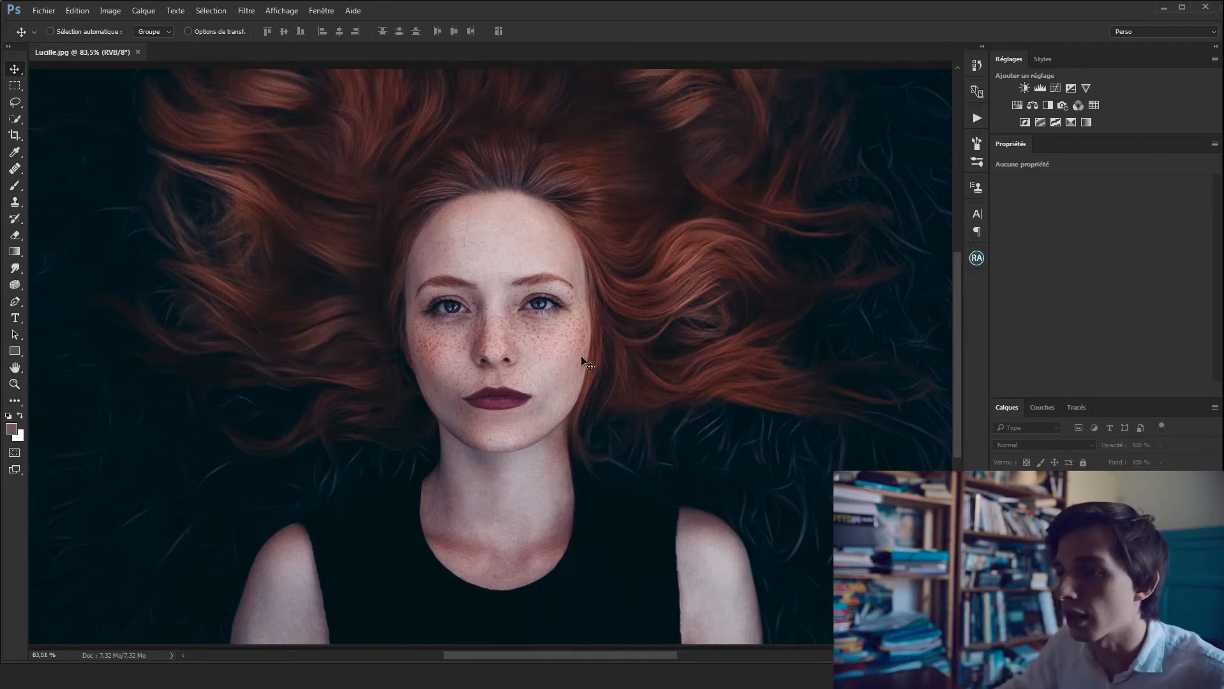
scroll(575, 360, "down", 2)
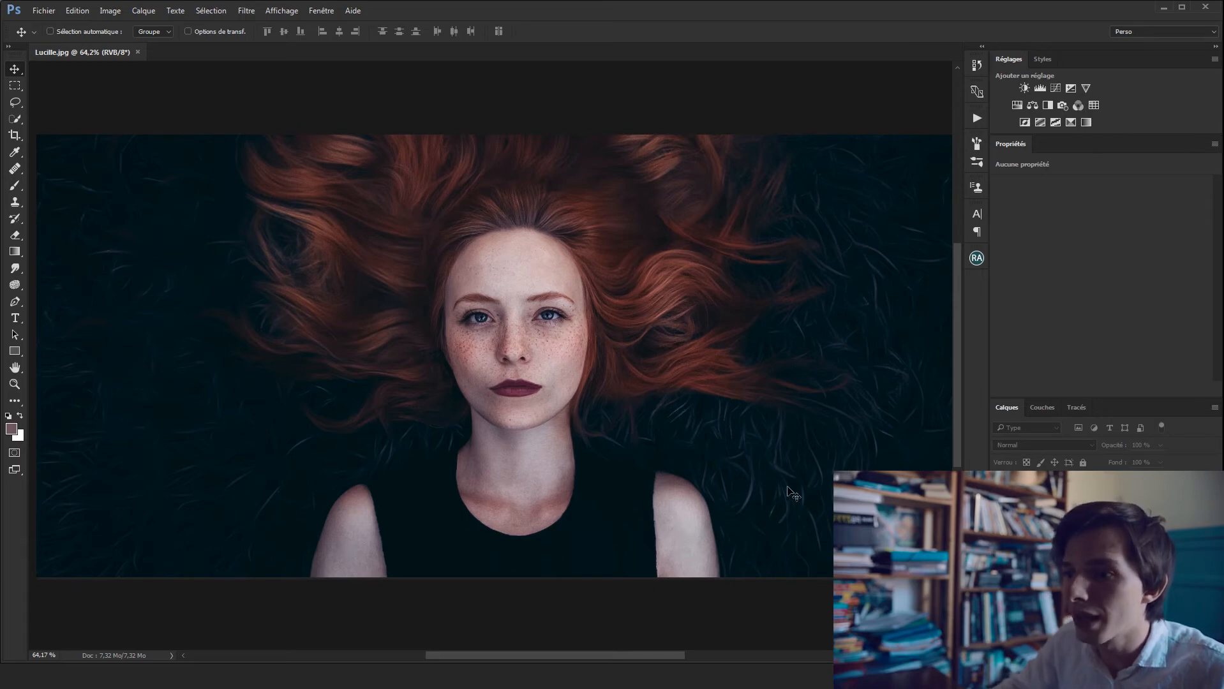
scroll(658, 429, "up", 1)
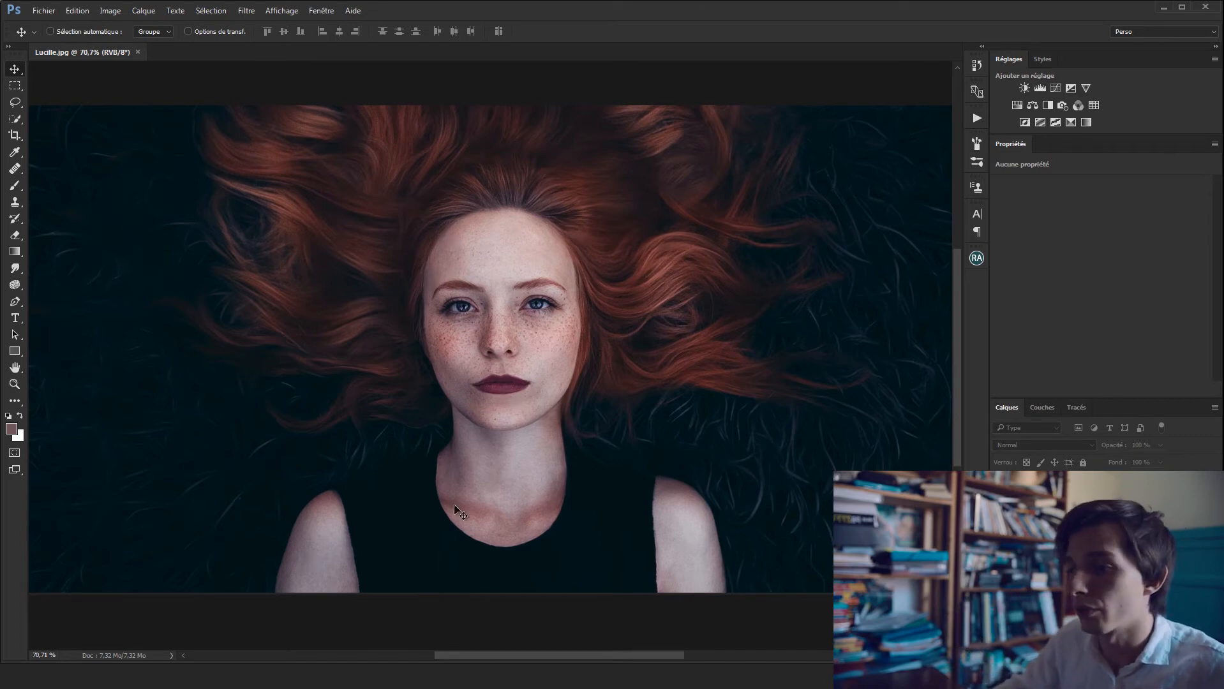
Examine the shoulders, the black top's edges and the surrounding dark grass in the retouched portrait
scroll(357, 506, "up", 1)
scroll(360, 503, "up", 1)
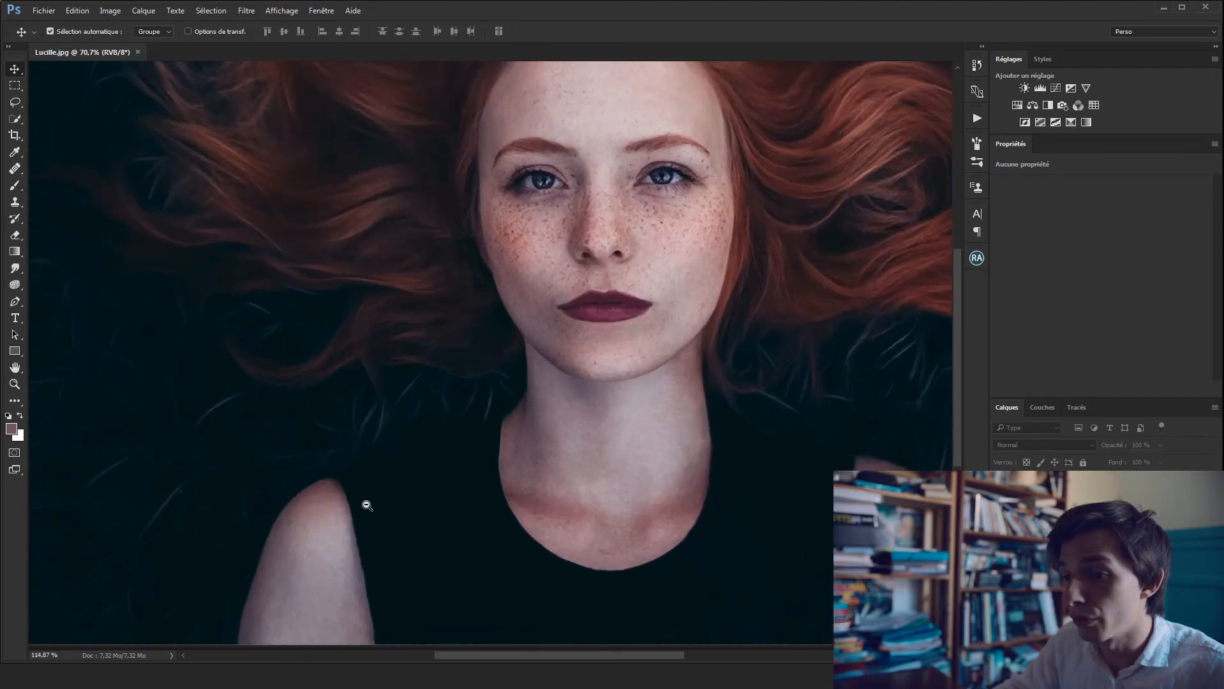
scroll(363, 500, "down", 4)
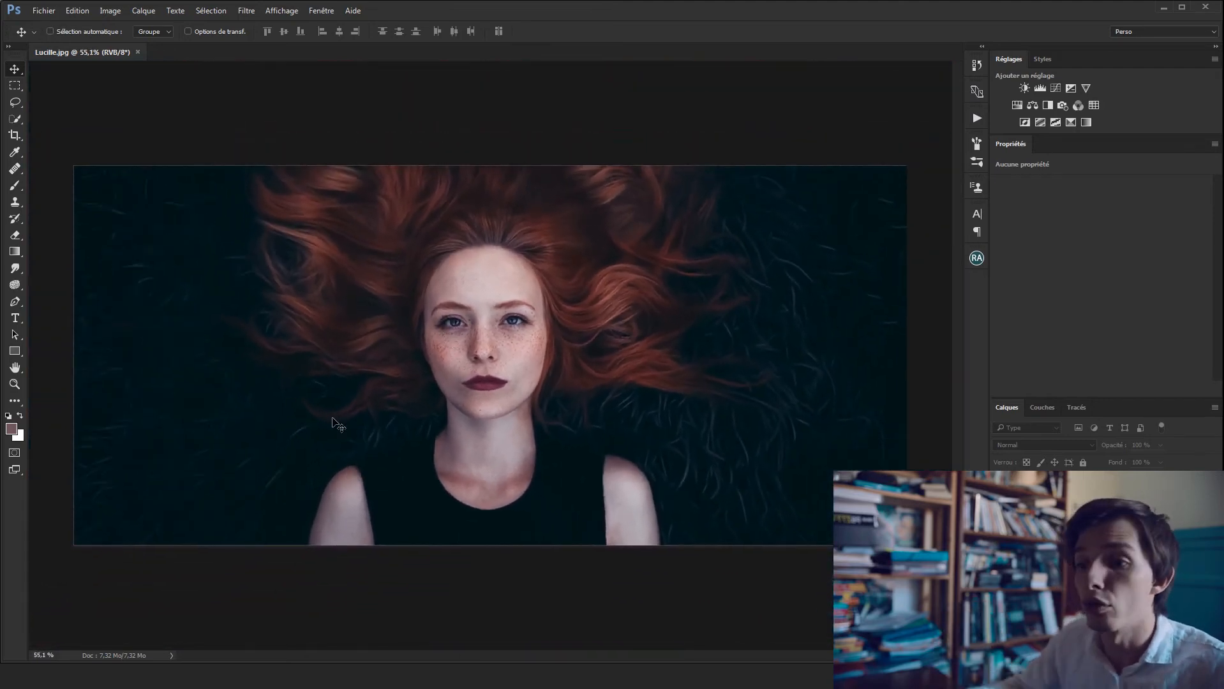
scroll(740, 509, "up", 1)
scroll(740, 508, "up", 1)
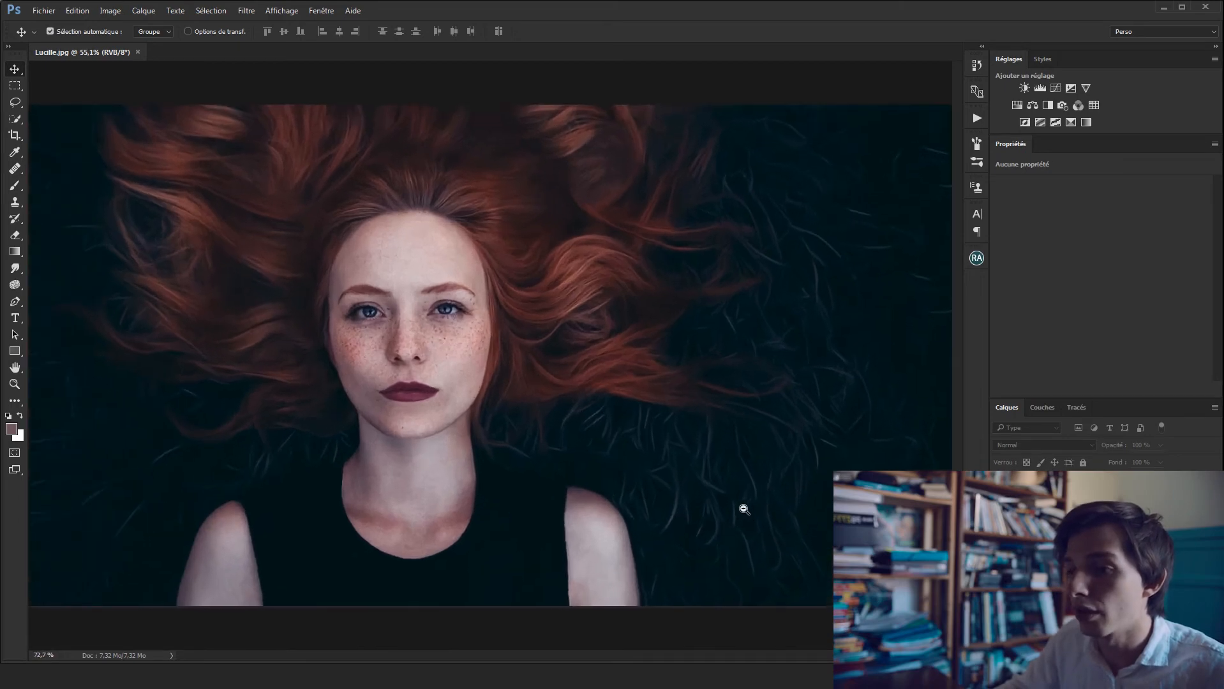
scroll(766, 517, "down", 1)
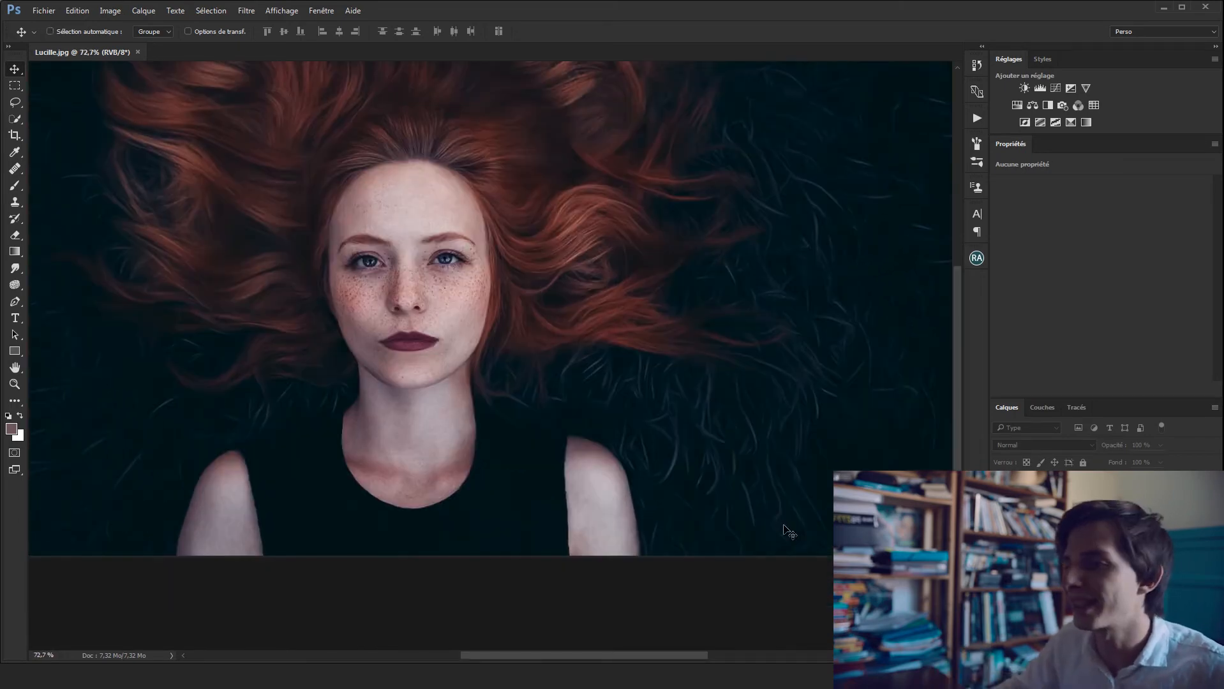
scroll(782, 530, "down", 2)
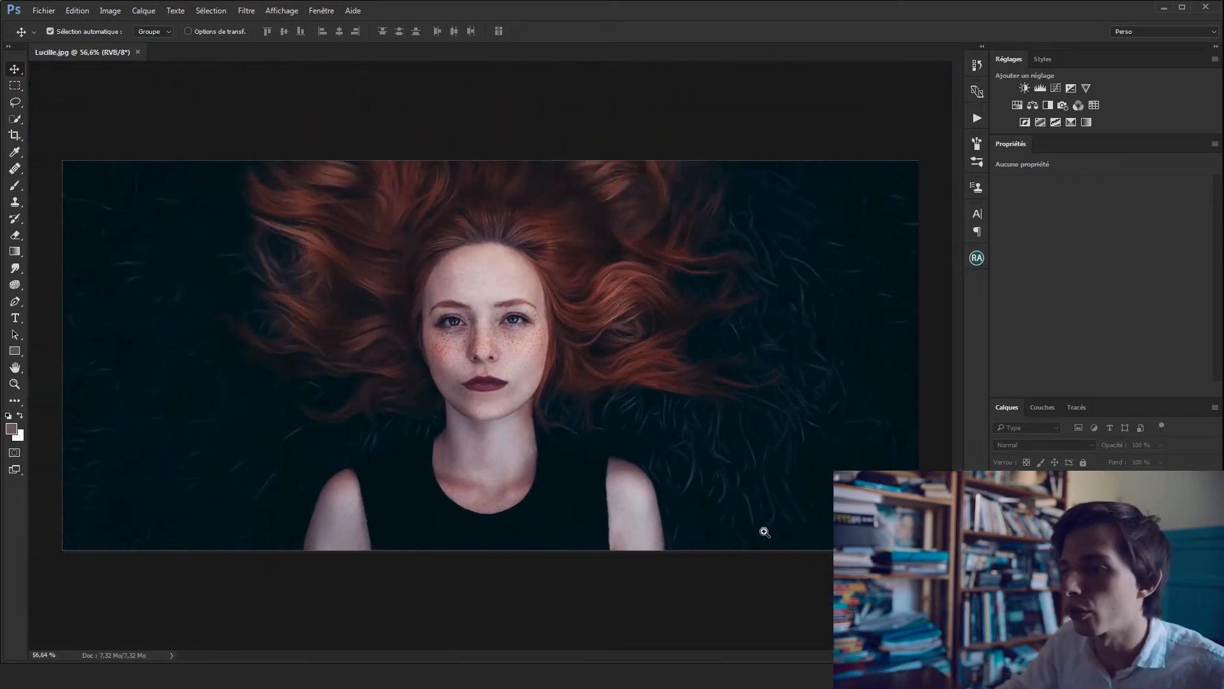
scroll(774, 529, "up", 2)
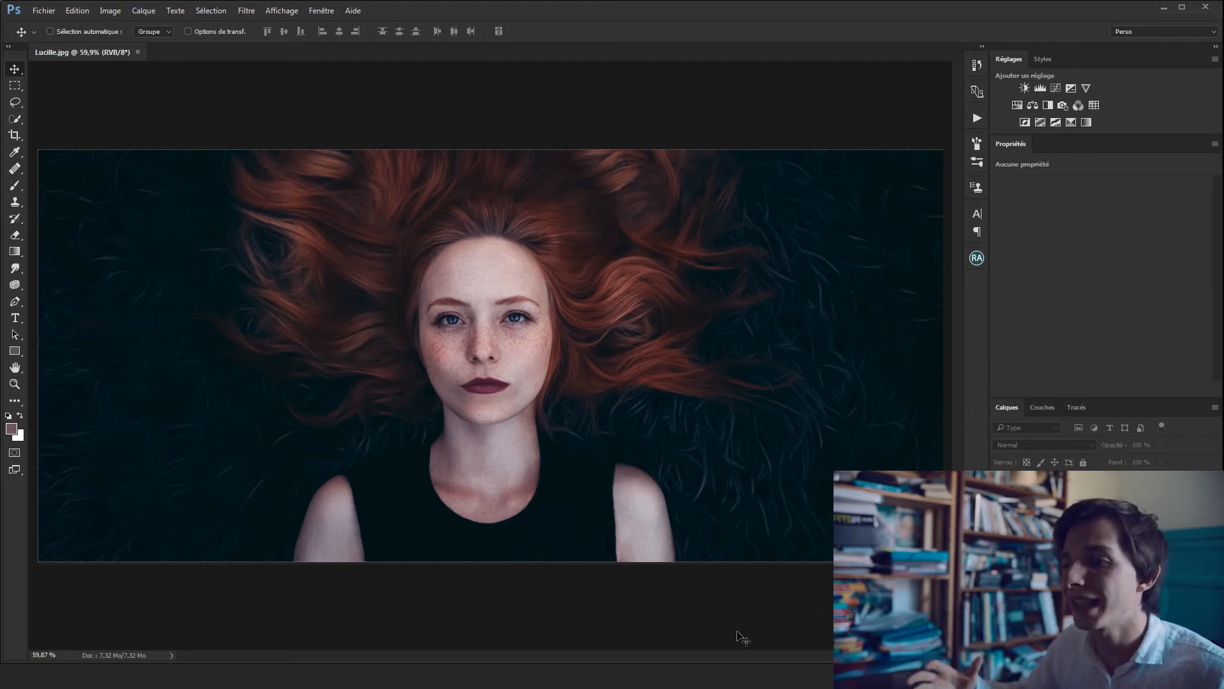
Switch to Lightroom and examine the grass beside the hair and shoulder in the raw portrait up close
left_click(374, 676)
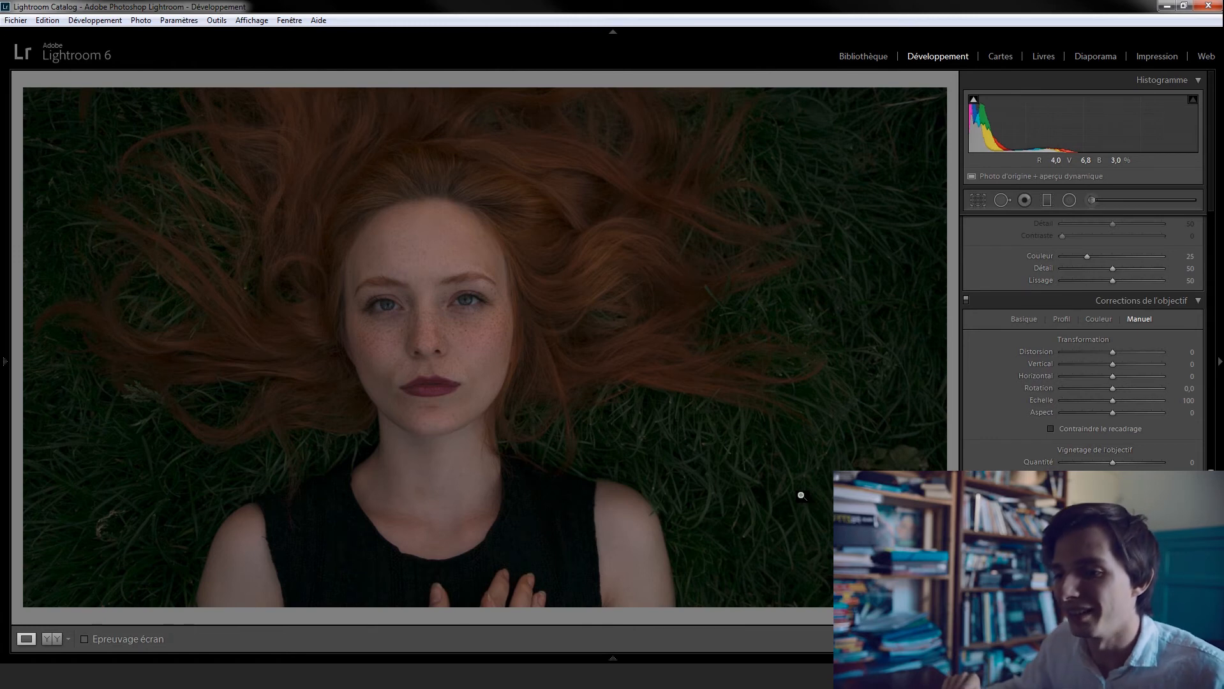
left_click(728, 447)
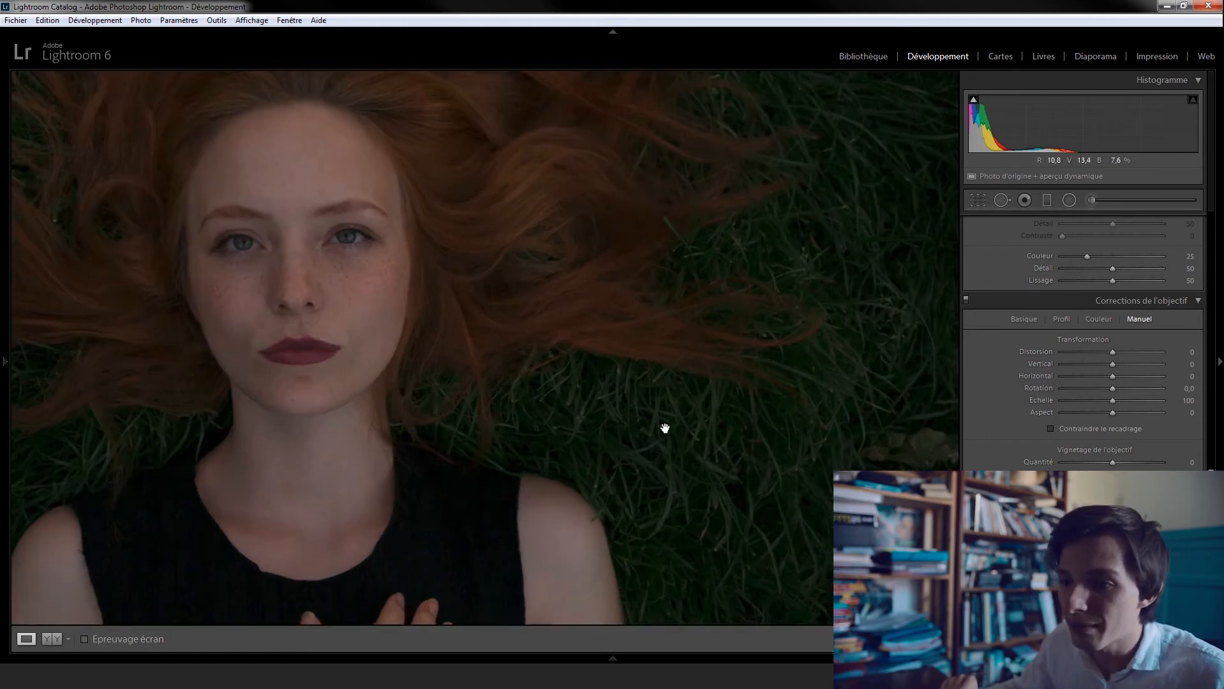
left_click_drag(665, 428, 623, 505)
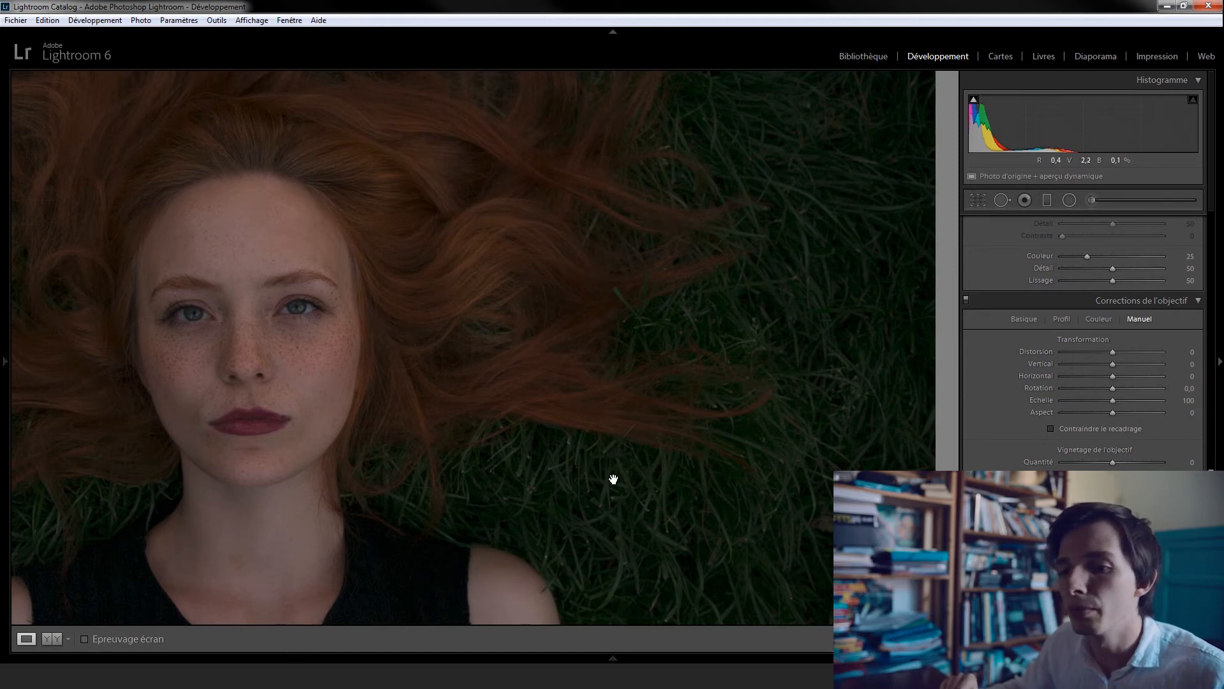
left_click(725, 498)
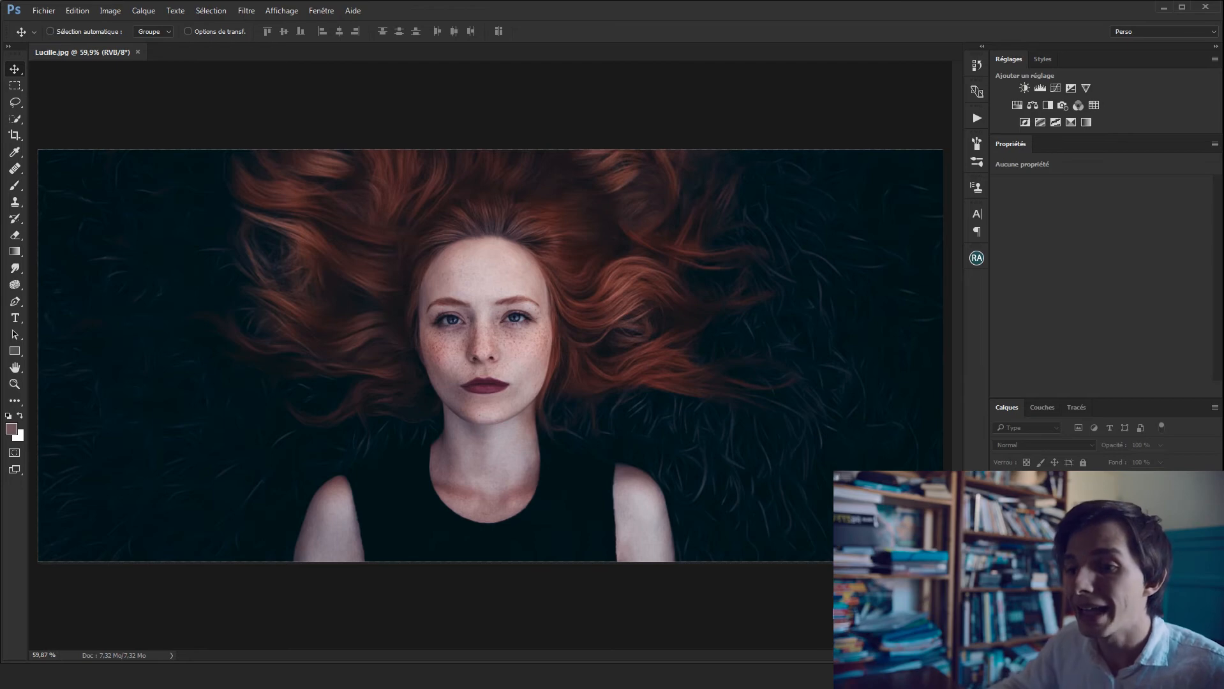
Switch to Photoshop and examine the individual grass blades on both sides of the woman in the retouched portrait up close
left_click_drag(797, 527, 781, 553)
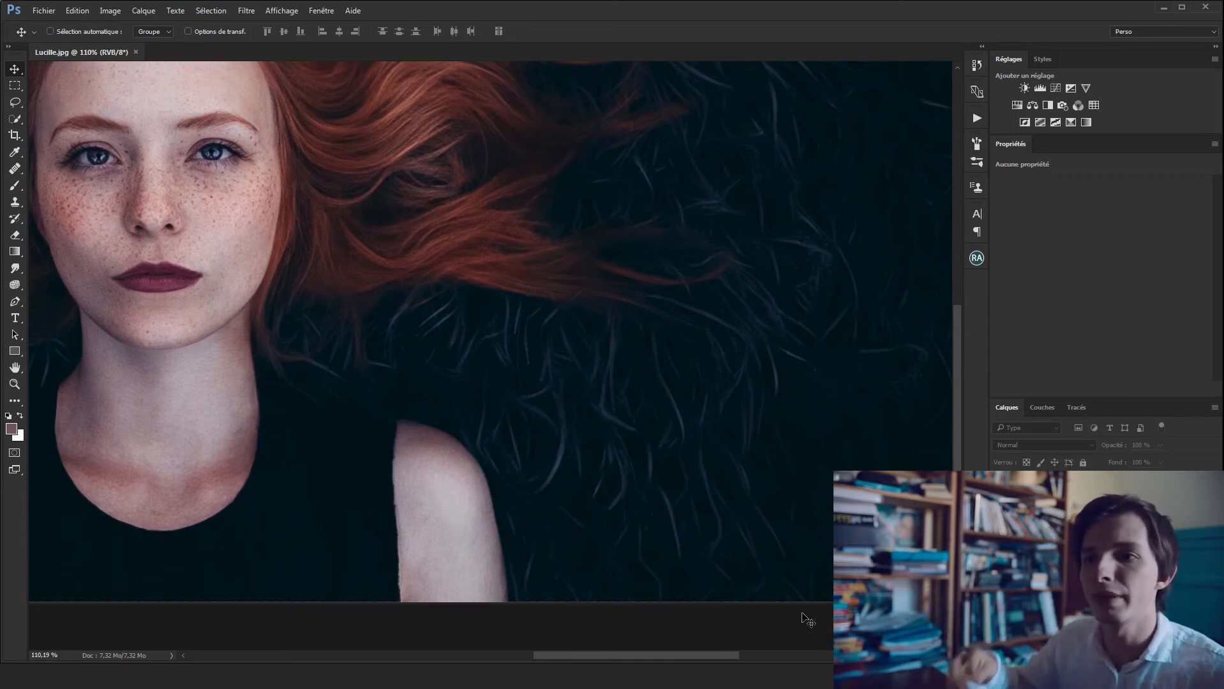
key("ctrl+minus")
key("ctrl+0")
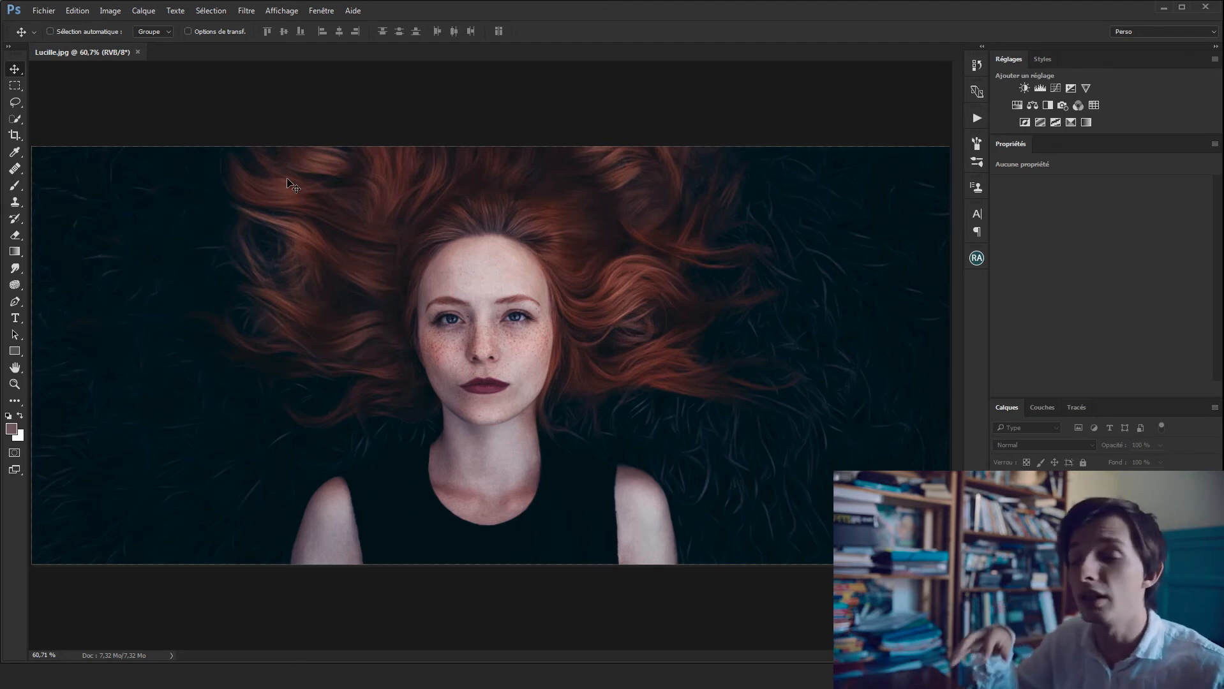
scroll(196, 497, "up", 5)
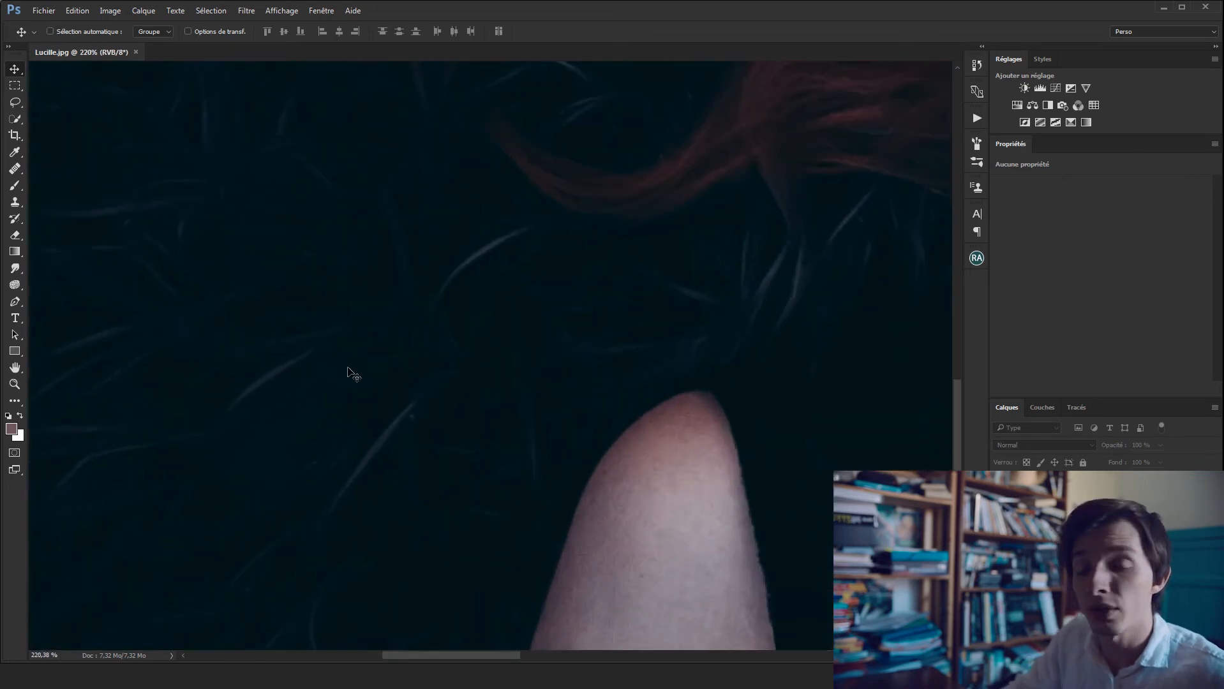
left_click_drag(410, 394, 359, 419)
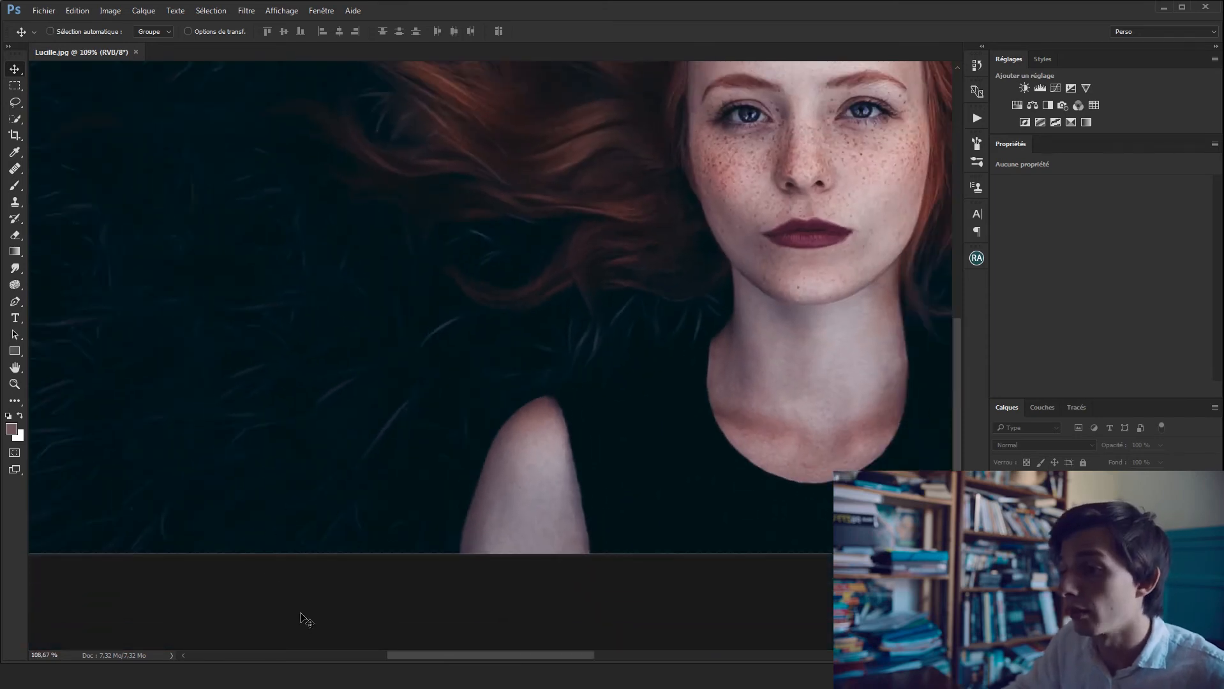
left_click_drag(288, 522, 255, 553)
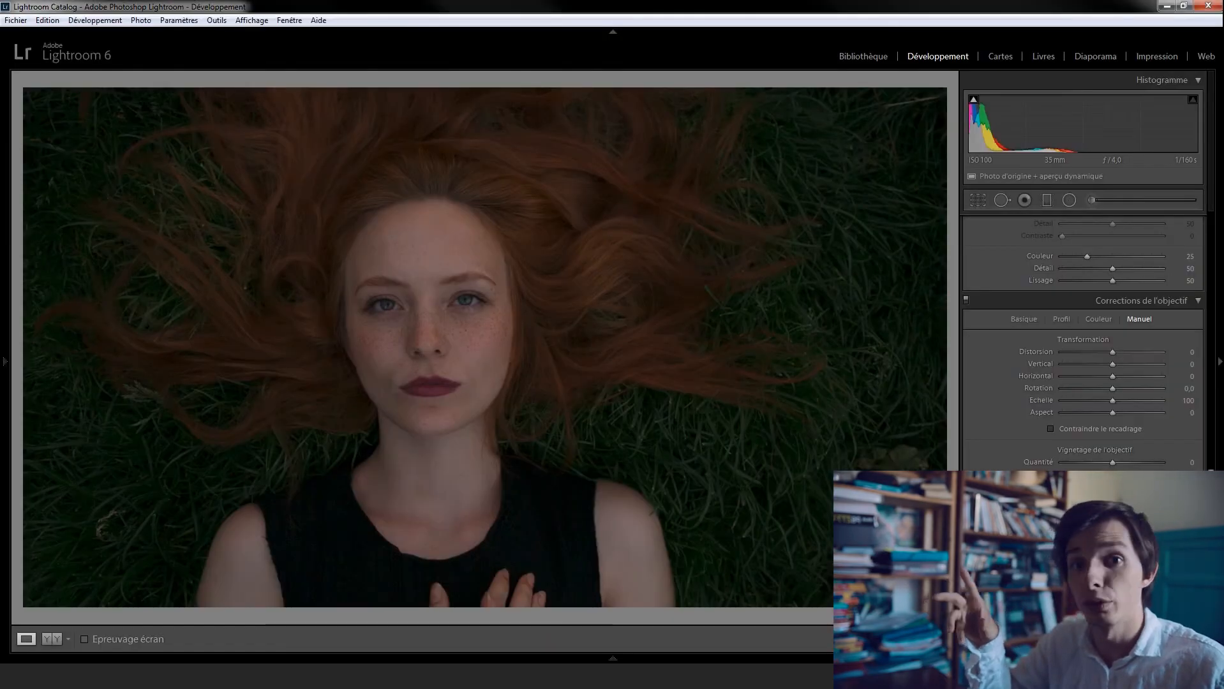
In Lightroom, compare the raw portrait with the retouched version and examine the retouched face and freckles up close
key("Right")
left_click(495, 343)
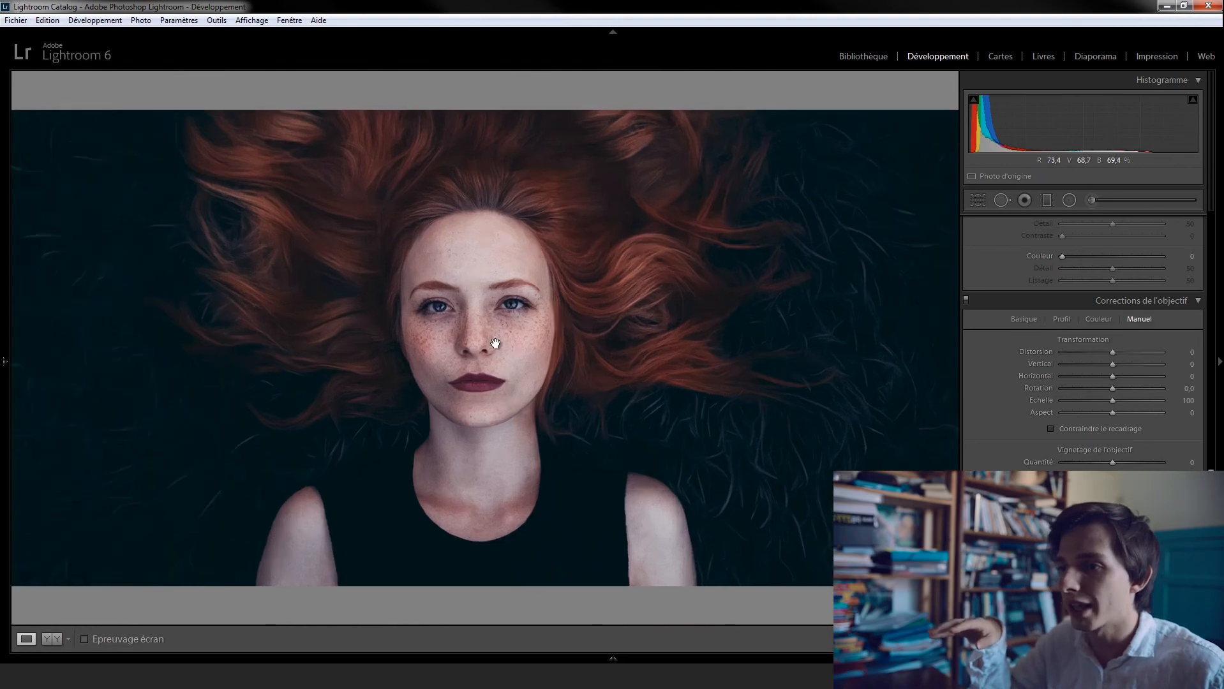
left_click_drag(482, 357, 513, 349)
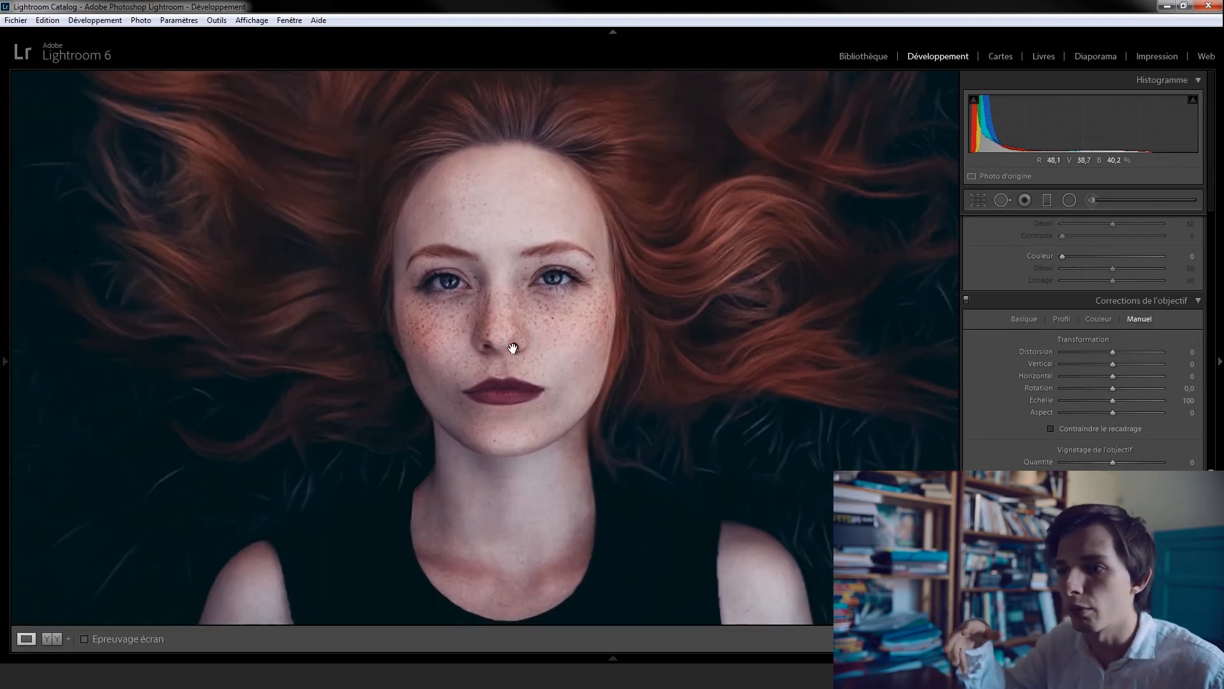
left_click(598, 389)
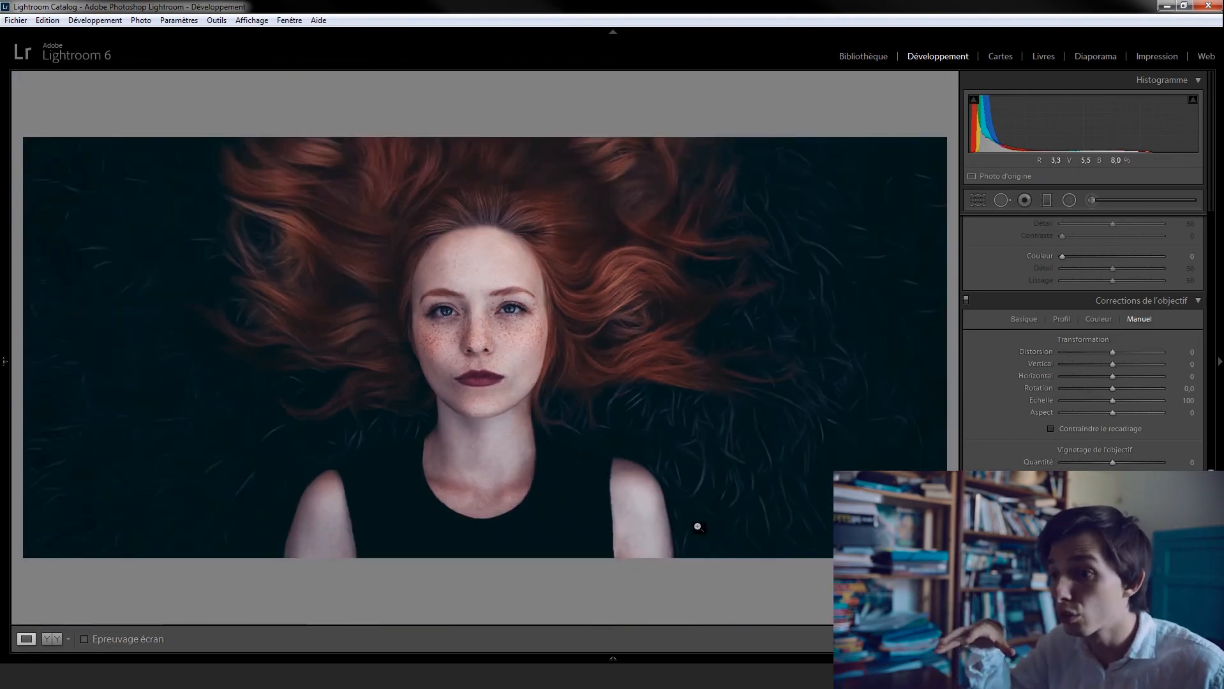